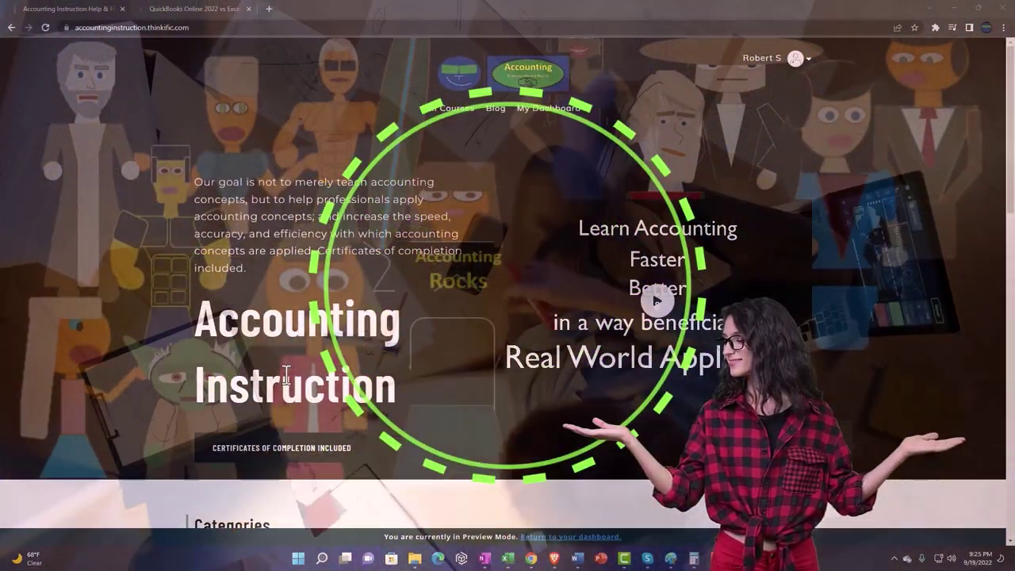
Look through the accounting course categories and examine the lesson list of the QuickBooks Online 2022 course
{"action": "scroll", "coordinate": [140, 435], "scroll_direction": "down", "scroll_amount": 6}
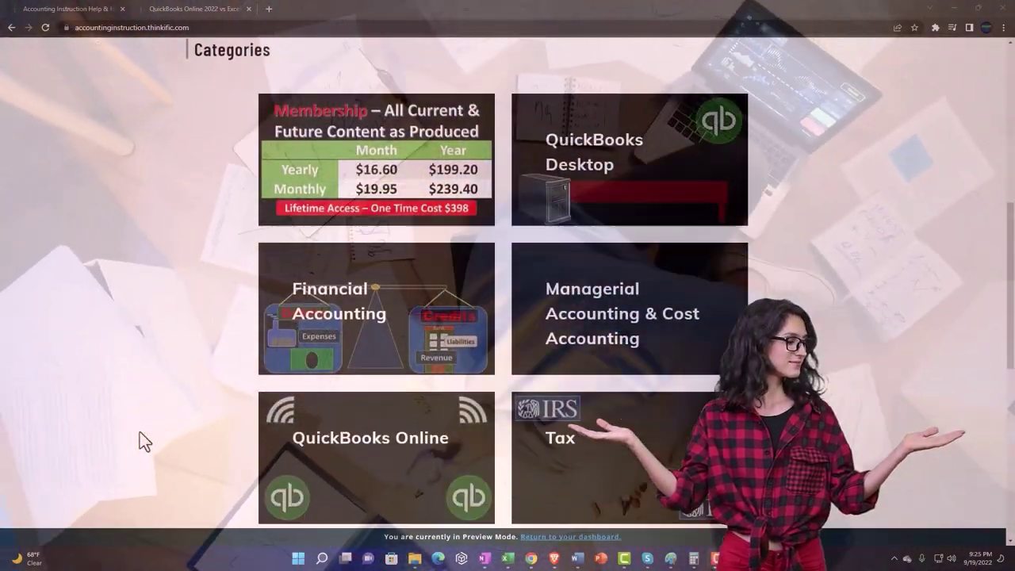
{"action": "scroll", "coordinate": [139, 434], "scroll_direction": "down", "scroll_amount": 4}
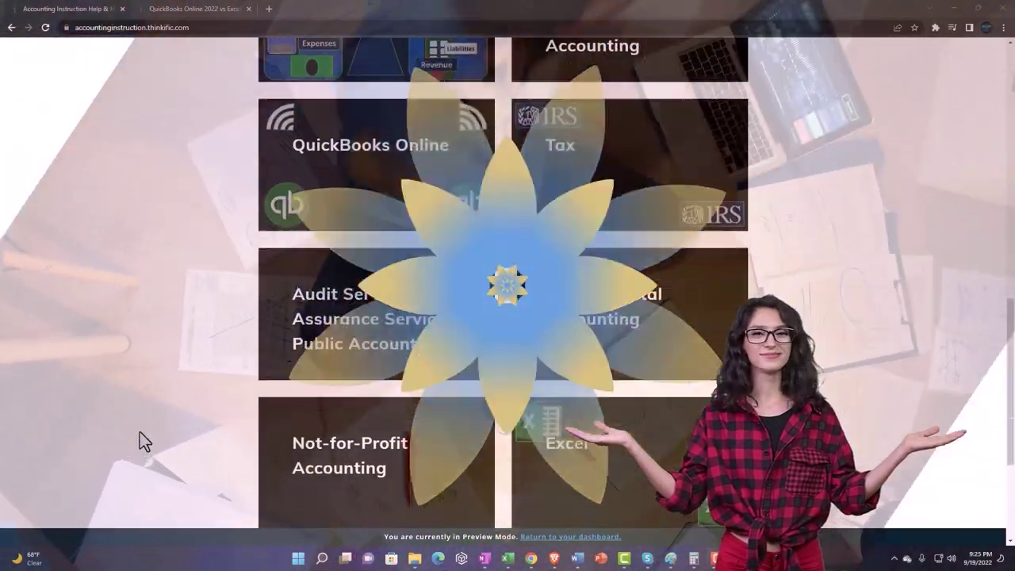
{"action": "scroll", "coordinate": [139, 433], "scroll_direction": "down", "scroll_amount": 3}
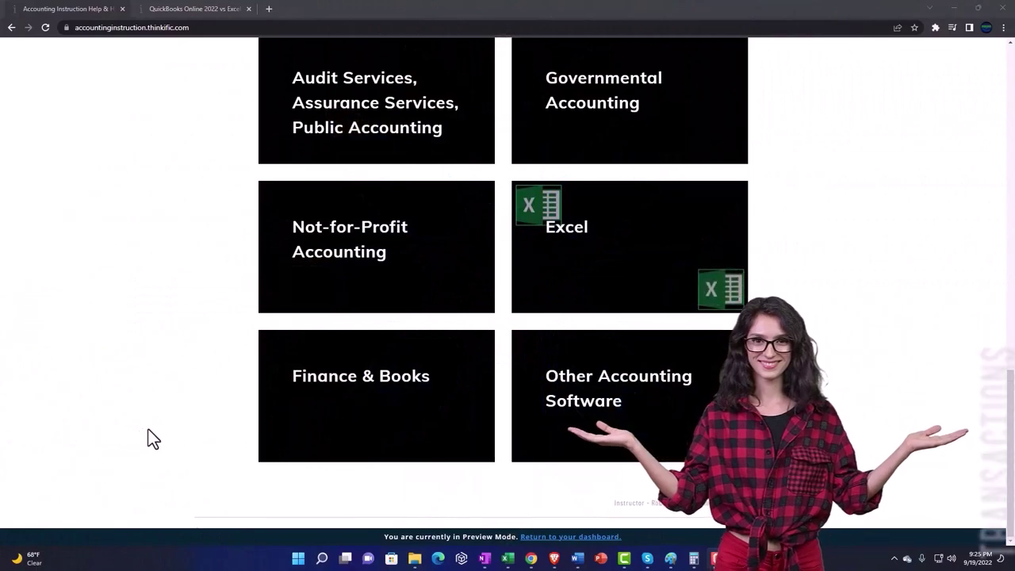
{"action": "left_click", "coordinate": [184, 11]}
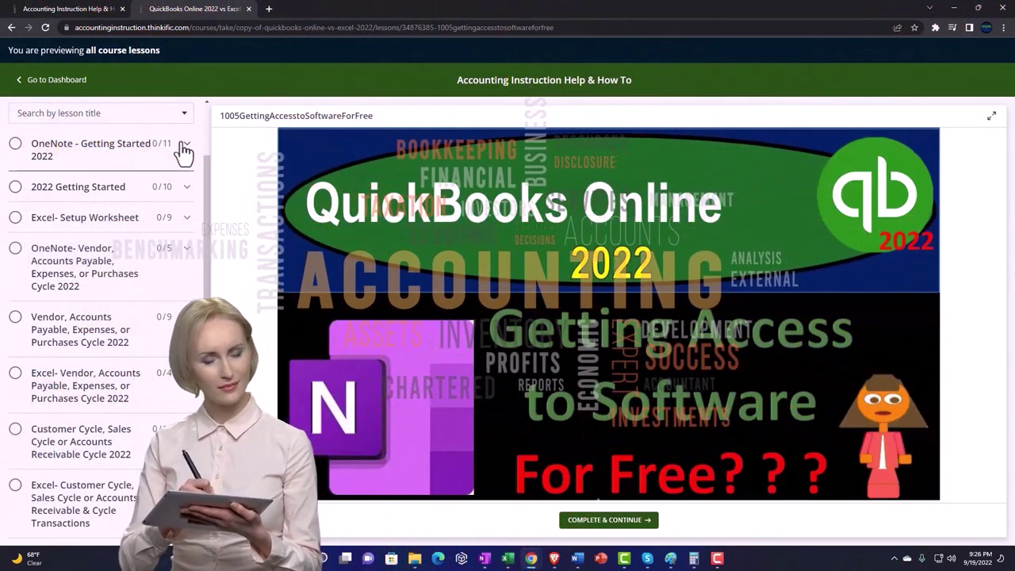
{"action": "left_click", "coordinate": [183, 148]}
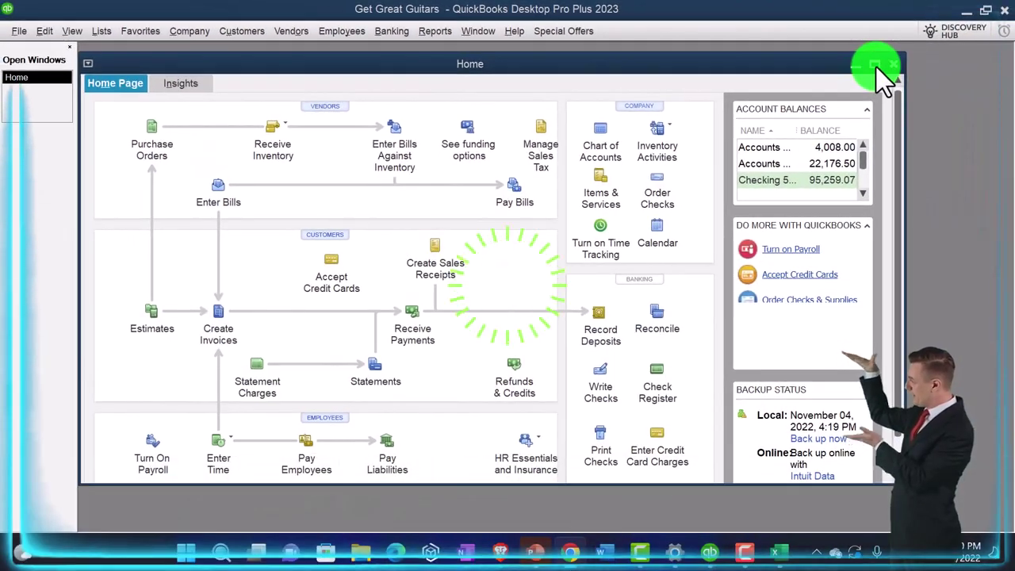
Maximize the home page window and open the Profit & Loss Standard report
{"action": "left_click", "coordinate": [876, 68]}
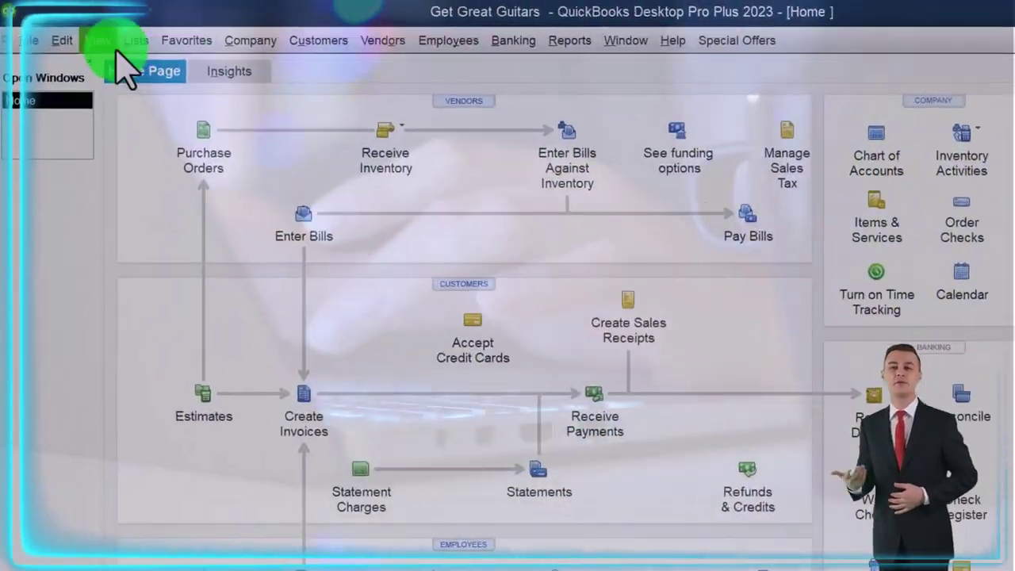
{"action": "left_click", "coordinate": [107, 44]}
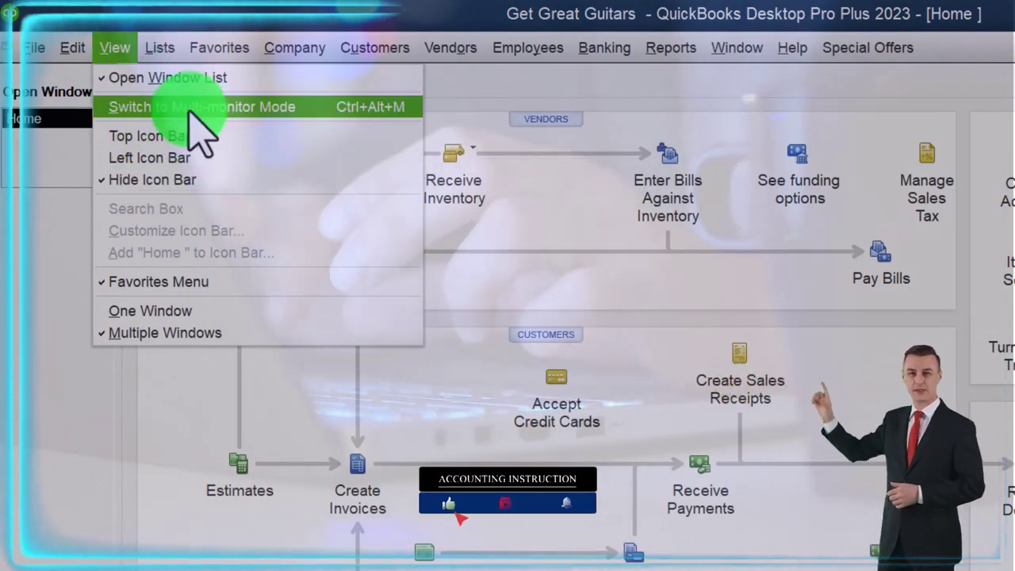
{"action": "left_click", "coordinate": [64, 245]}
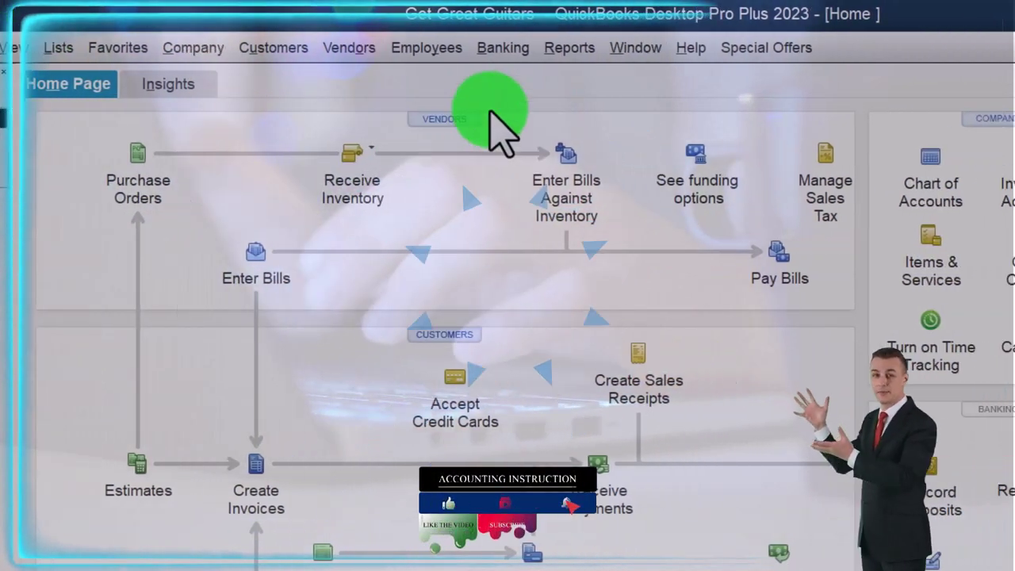
{"action": "left_click", "coordinate": [566, 49]}
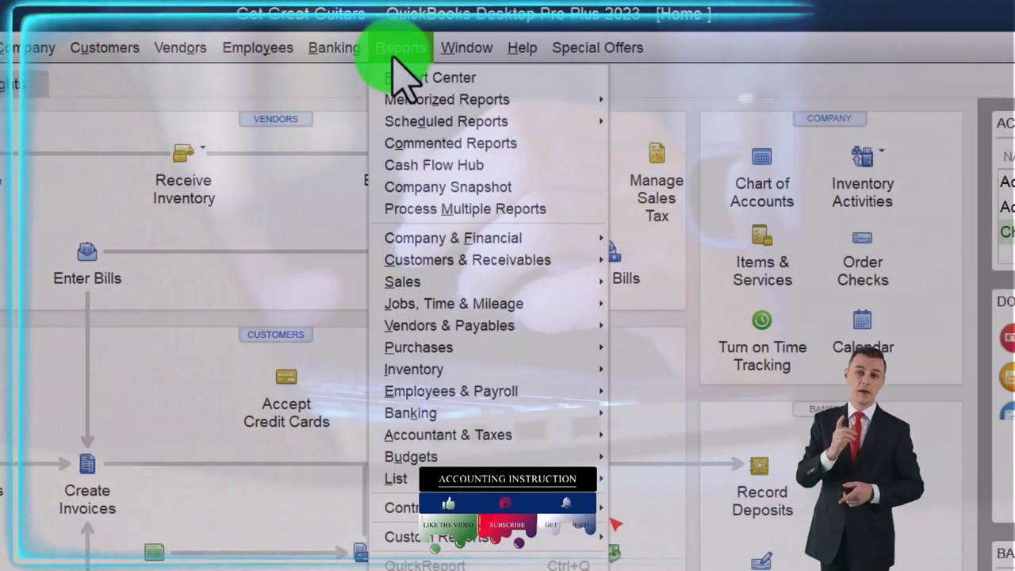
{"action": "mouse_move", "coordinate": [499, 238]}
{"action": "left_click", "coordinate": [785, 238]}
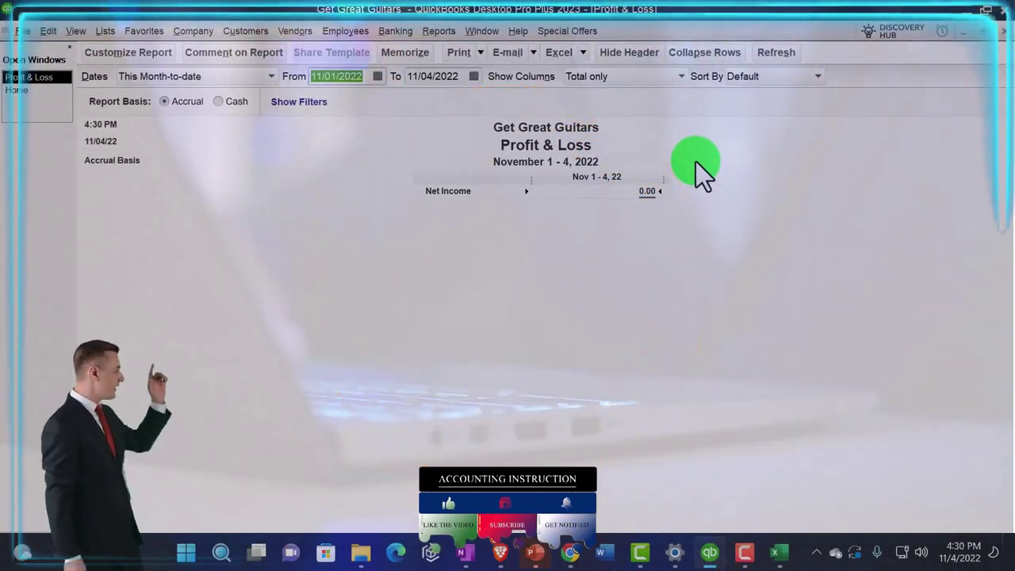
Set the Profit & Loss date range from 01/01/2023 to 02/28/2023
{"action": "type", "text": "01/01/"}
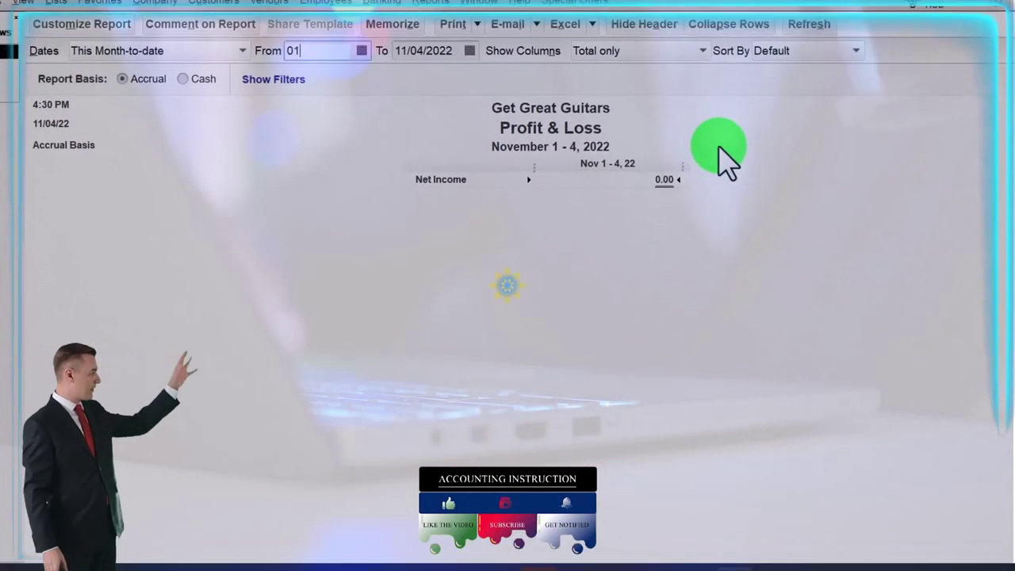
{"action": "type", "text": "2023"}
{"action": "key", "text": "Tab"}
{"action": "type", "text": "02282023"}
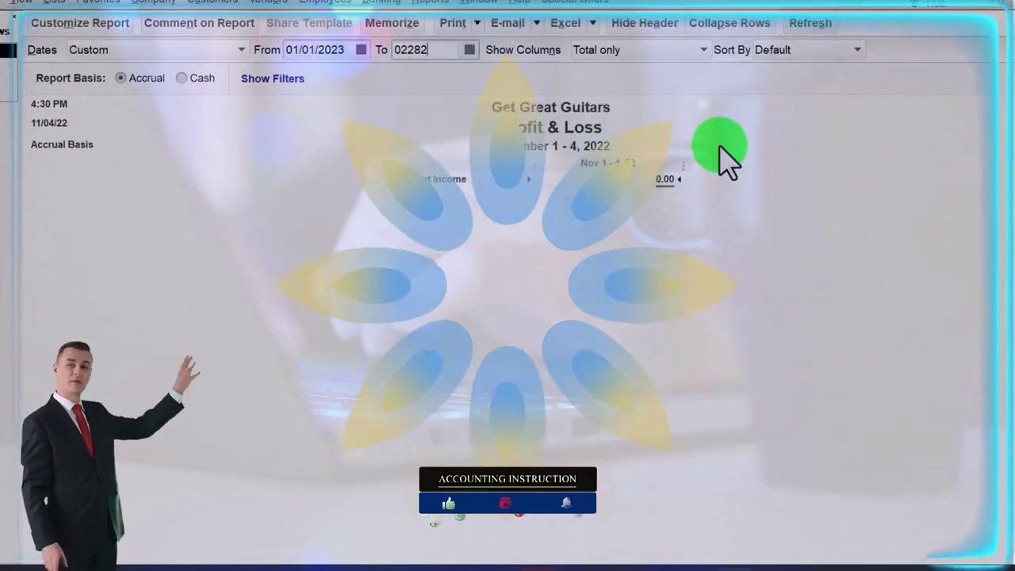
{"action": "key", "text": "Tab"}
Customize the Profit & Loss report with font size 14, applying the change to all related fonts
{"action": "left_click", "coordinate": [80, 22]}
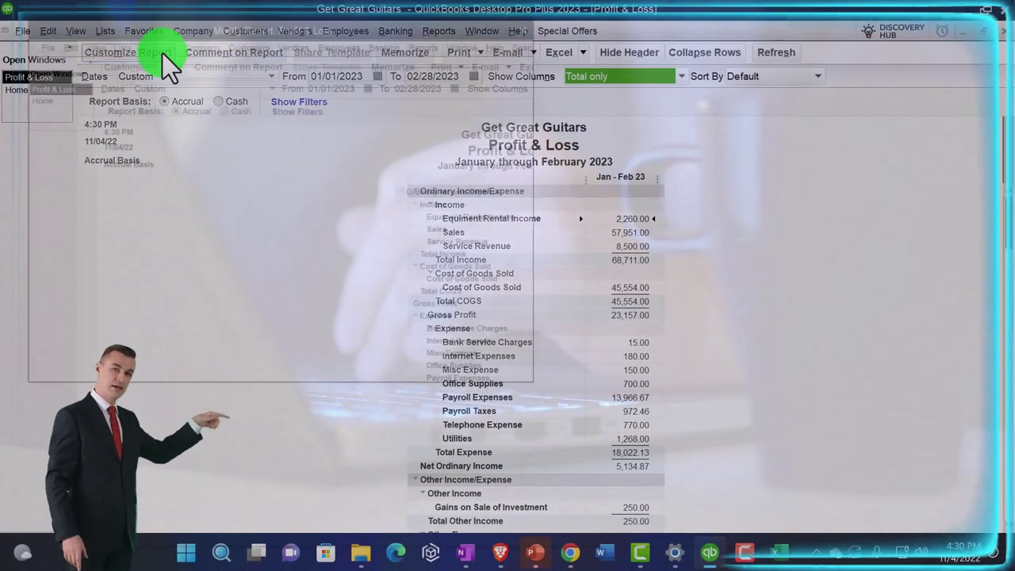
{"action": "left_click", "coordinate": [337, 39]}
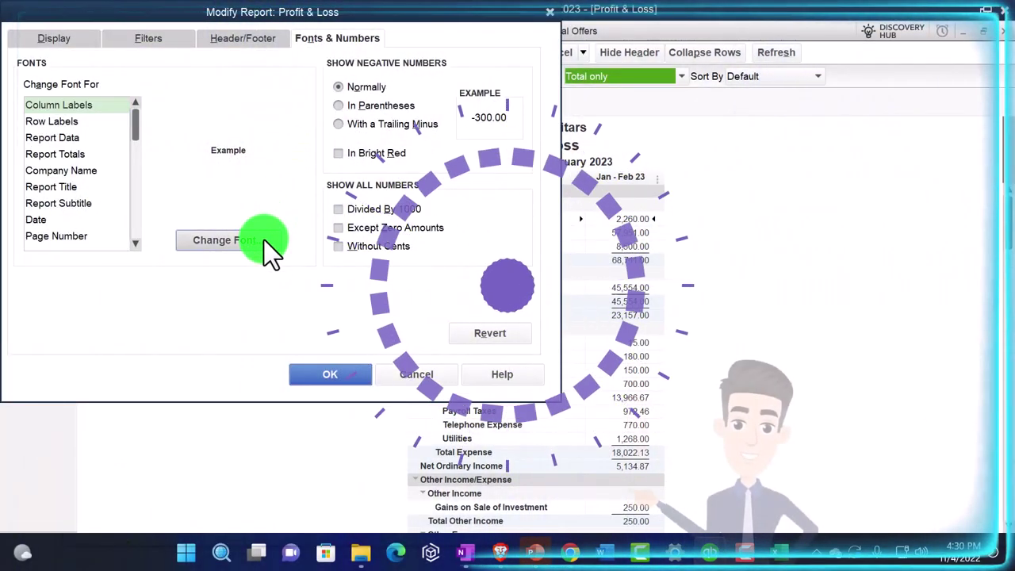
{"action": "left_click", "coordinate": [264, 241]}
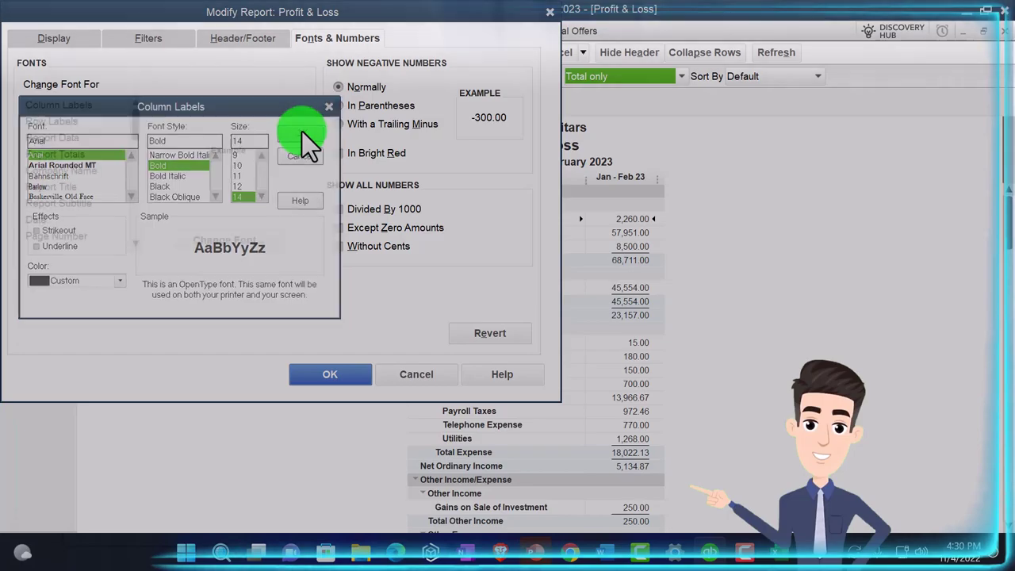
{"action": "left_click", "coordinate": [302, 132]}
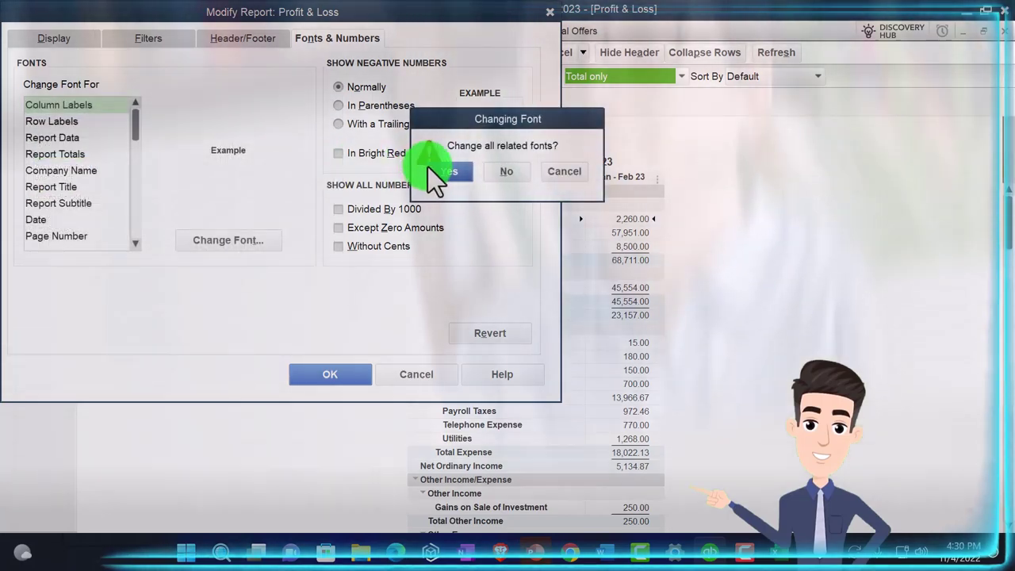
{"action": "left_click", "coordinate": [470, 170]}
{"action": "left_click", "coordinate": [349, 376]}
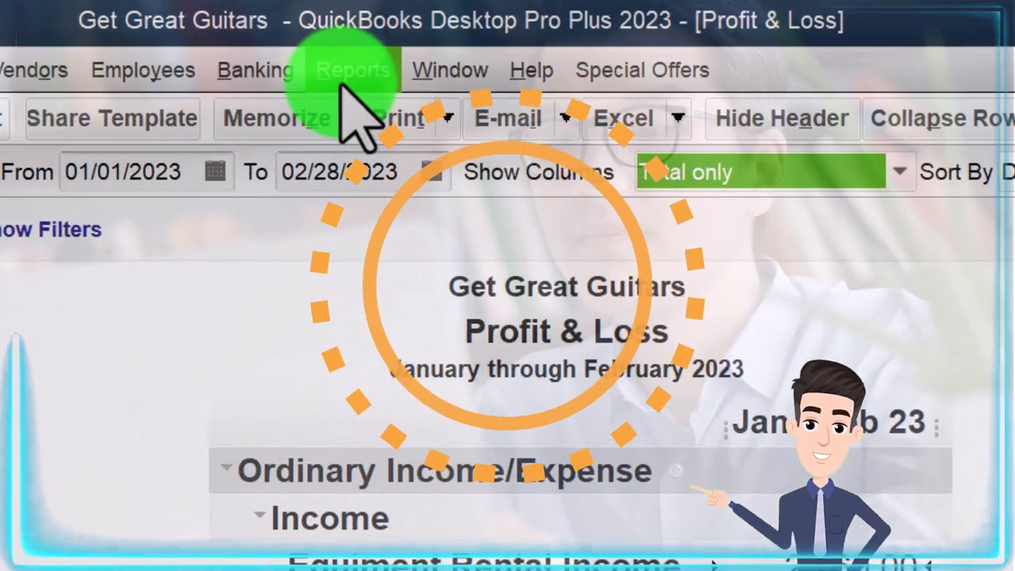
Open the Balance Sheet Standard report and customize its date range from 01/01/2023 to 02/28/2023
{"action": "left_click", "coordinate": [349, 71]}
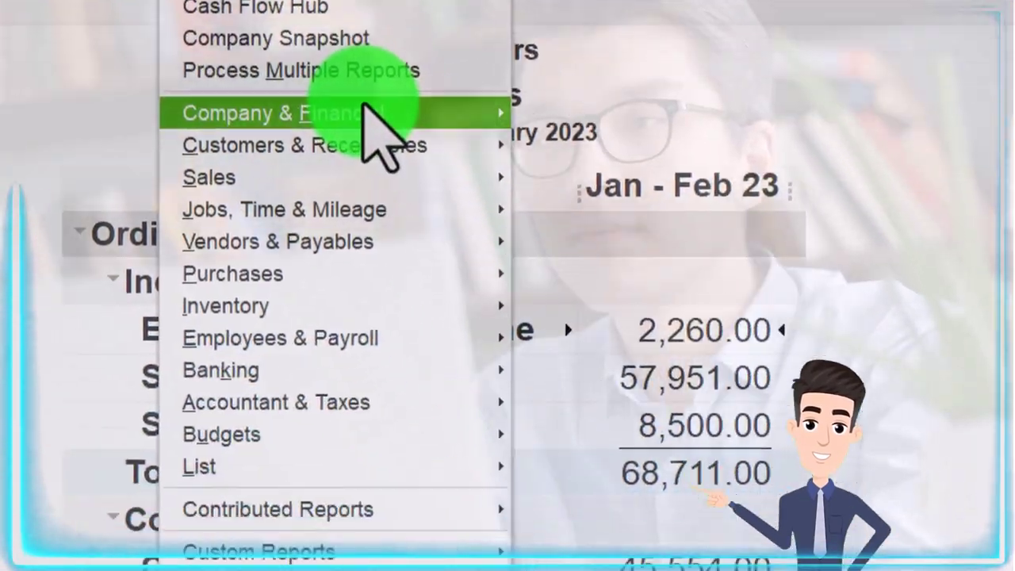
{"action": "mouse_move", "coordinate": [424, 349]}
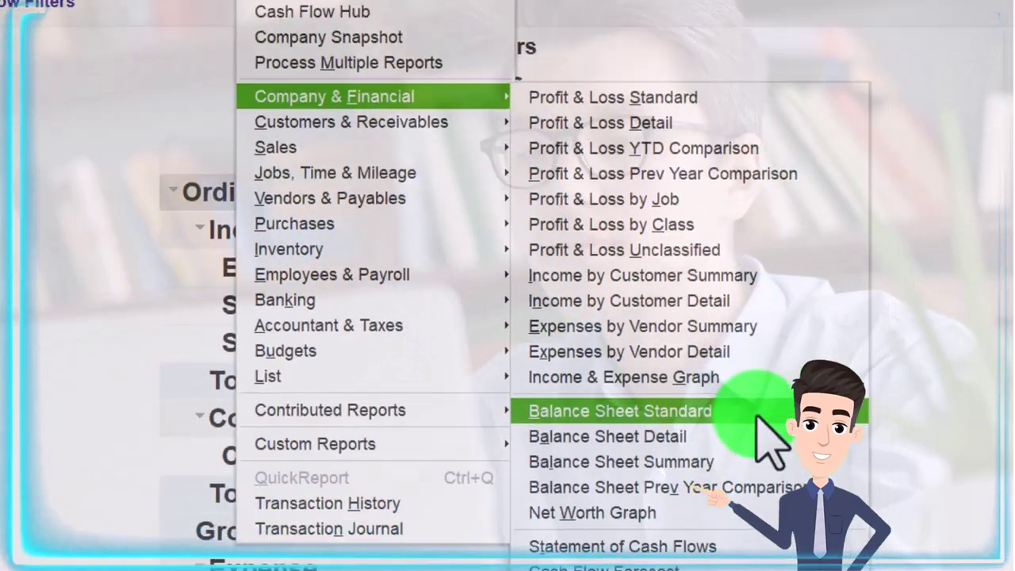
{"action": "left_click", "coordinate": [690, 460]}
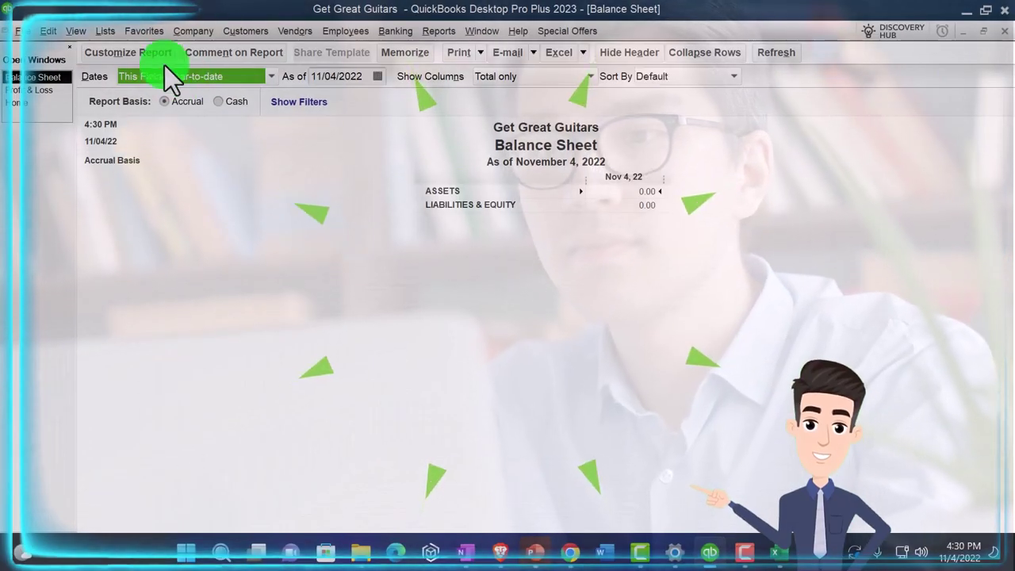
{"action": "left_click", "coordinate": [152, 55]}
{"action": "type", "text": "01/01/2023"}
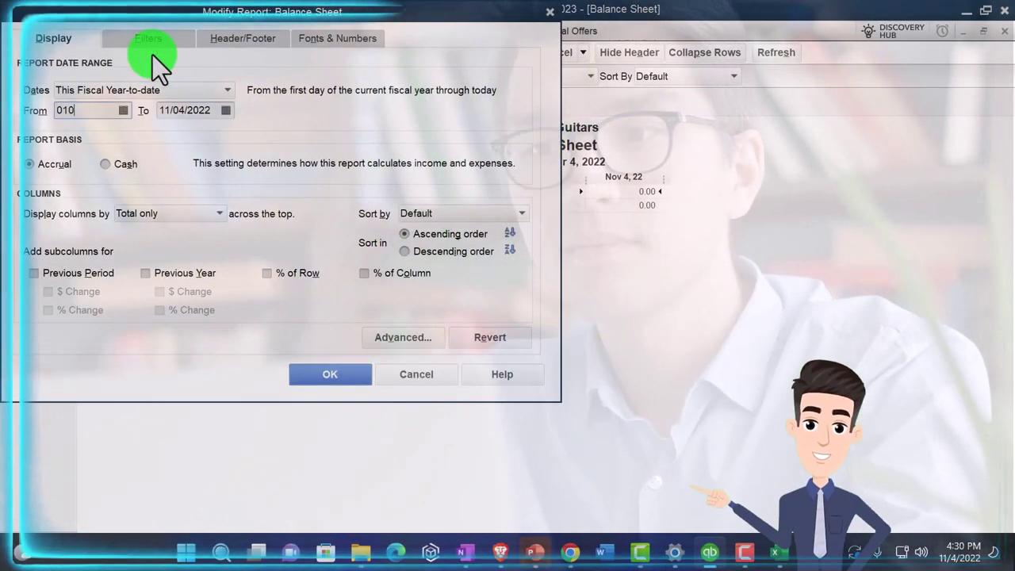
{"action": "key", "text": "Tab"}
{"action": "type", "text": "022823"}
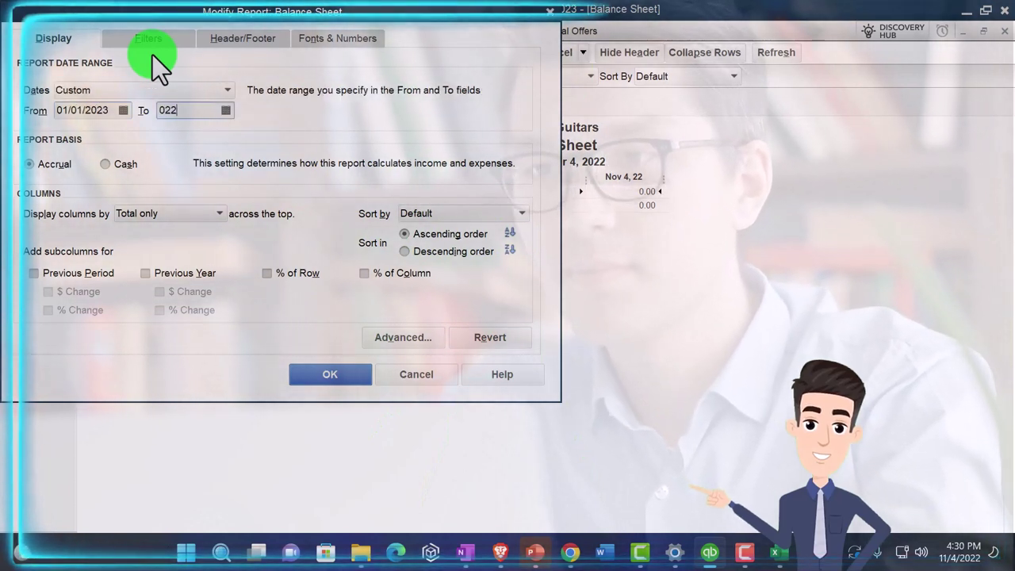
{"action": "key", "text": "Tab"}
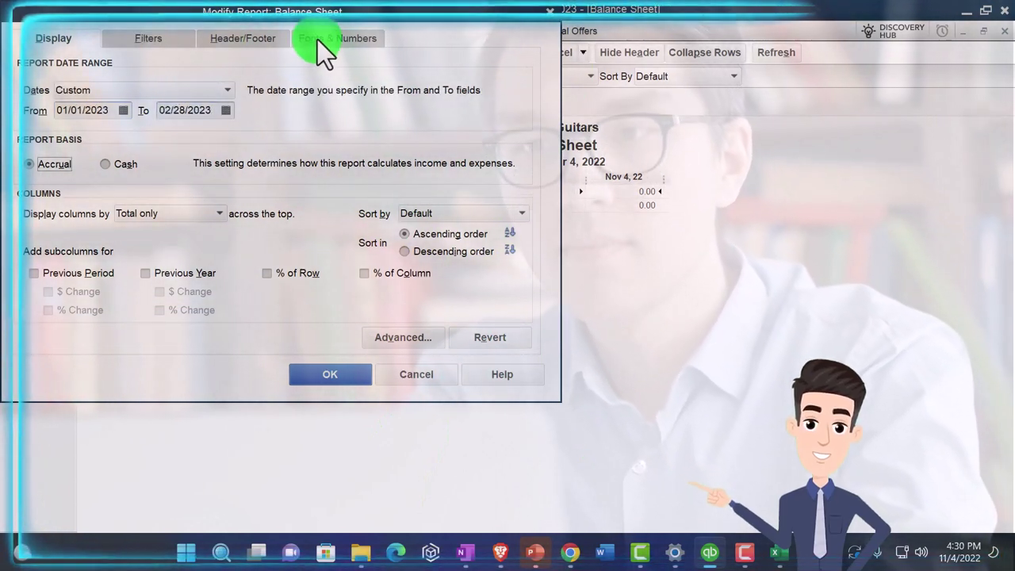
Set the balance sheet's font size to 14, apply it to all related fonts and accept the report changes
{"action": "left_click", "coordinate": [319, 40]}
{"action": "left_click", "coordinate": [266, 248]}
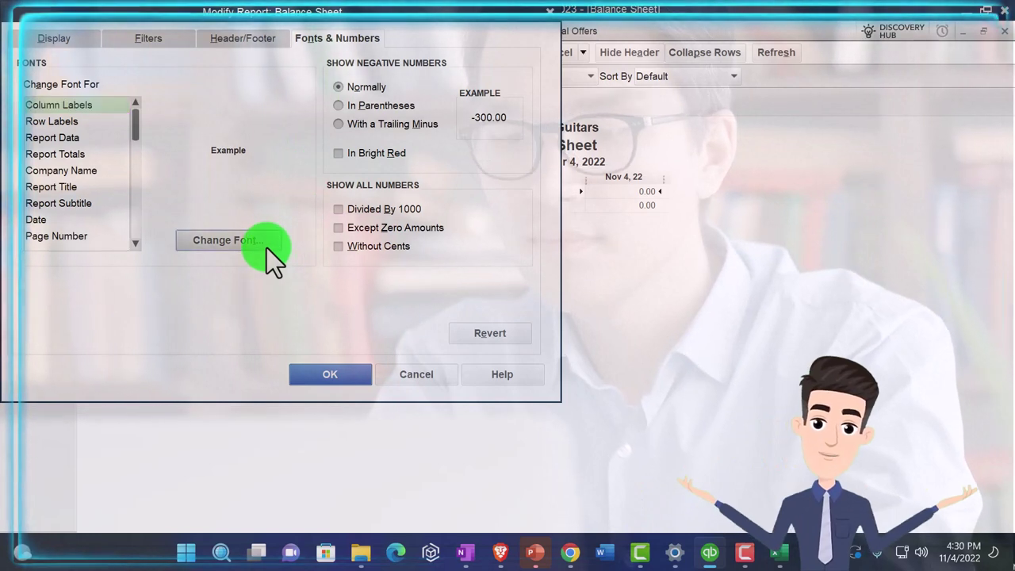
{"action": "left_click", "coordinate": [246, 198]}
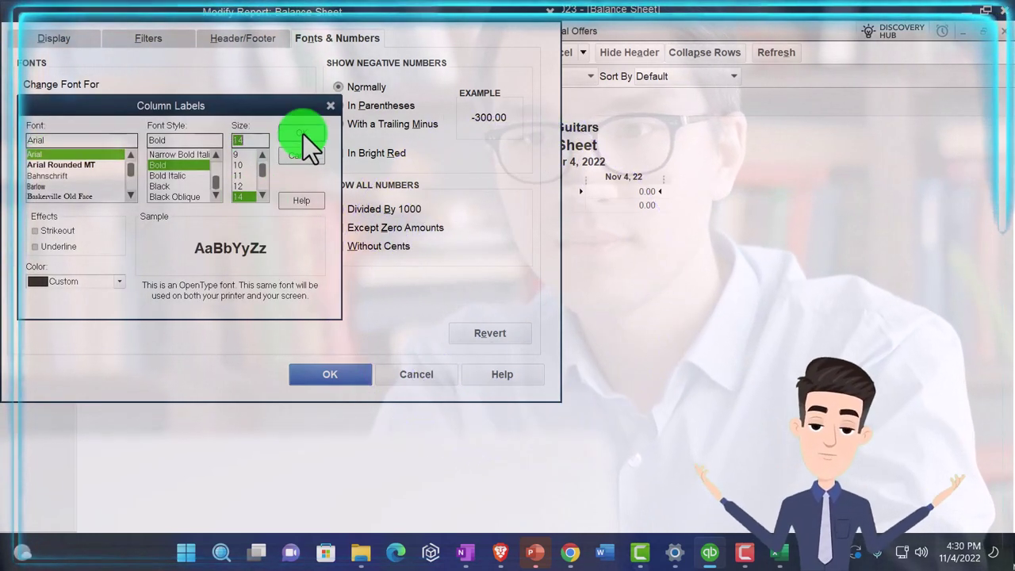
{"action": "left_click", "coordinate": [303, 134]}
{"action": "left_click", "coordinate": [440, 170]}
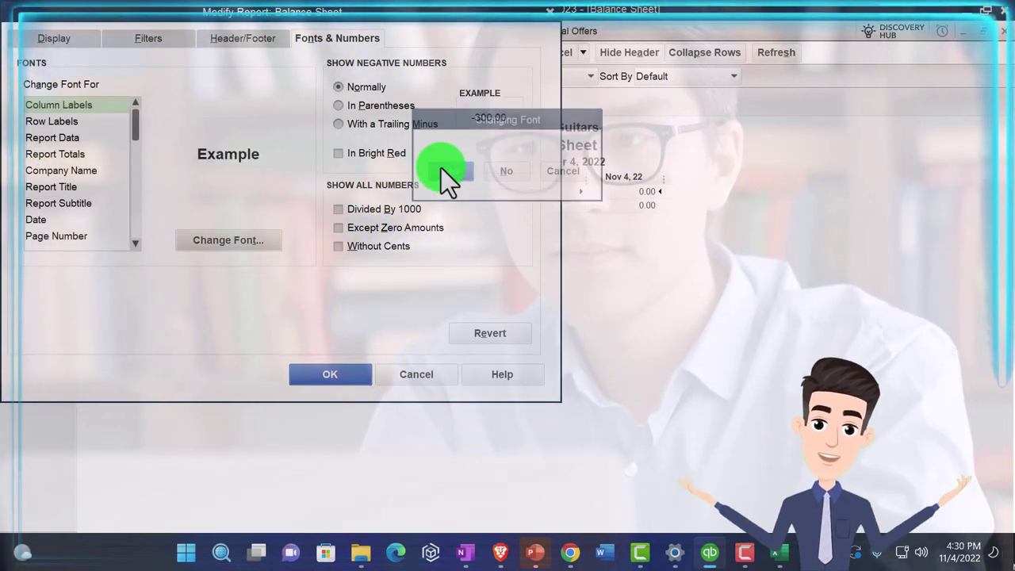
{"action": "left_click", "coordinate": [356, 374]}
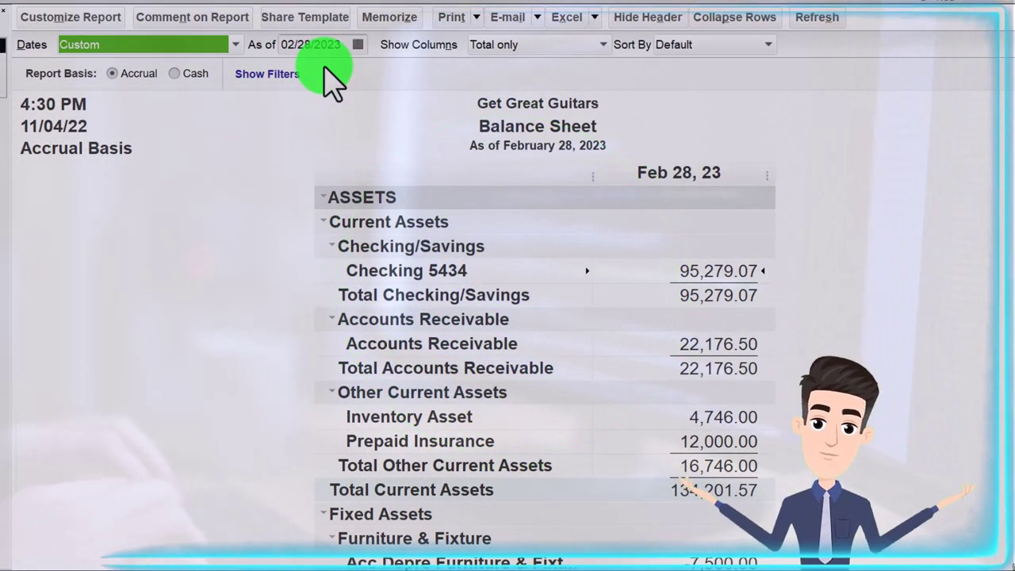
Review the balance sheet down to its liabilities, collapsing and re-expanding the Loan Payable subaccounts
{"action": "scroll", "coordinate": [270, 409], "scroll_direction": "down", "scroll_amount": 4}
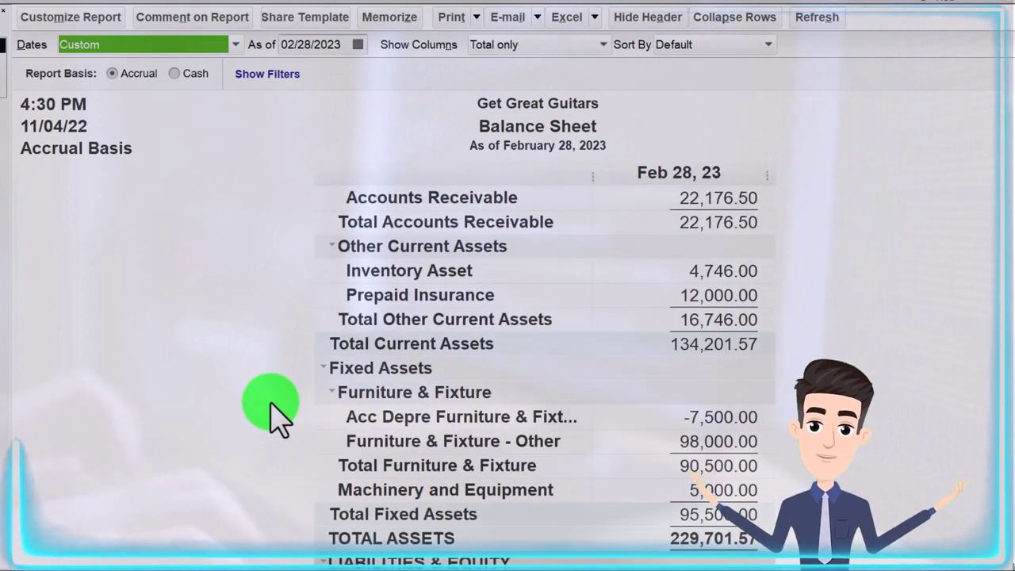
{"action": "scroll", "coordinate": [270, 408], "scroll_direction": "down", "scroll_amount": 5}
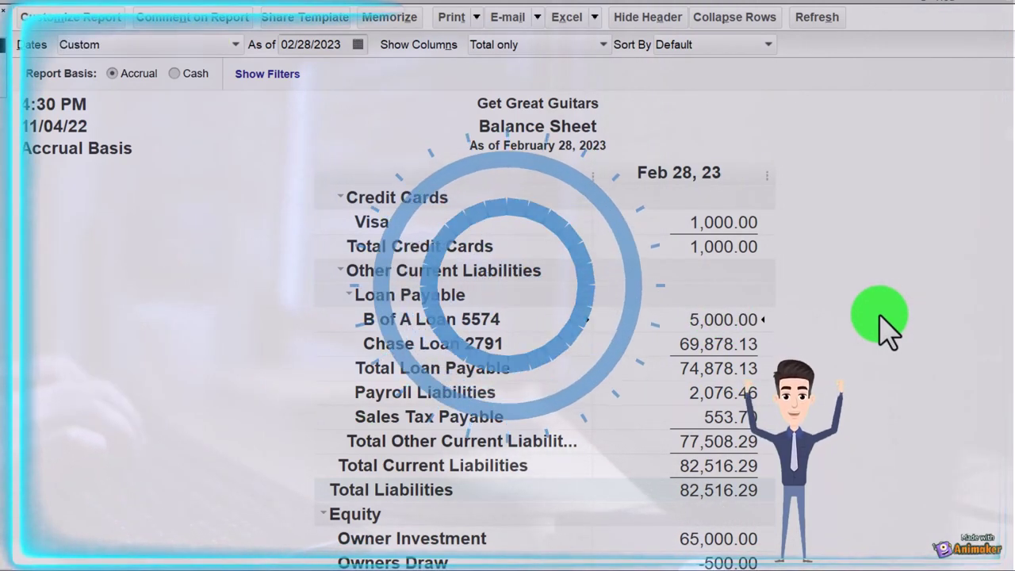
{"action": "scroll", "coordinate": [882, 321], "scroll_direction": "down", "scroll_amount": 1}
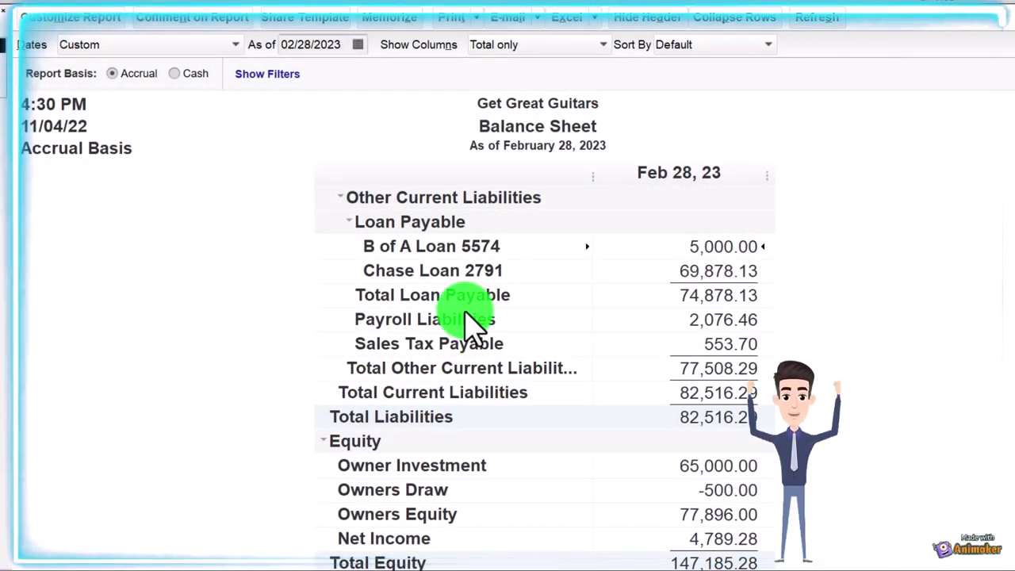
{"action": "left_click", "coordinate": [348, 223]}
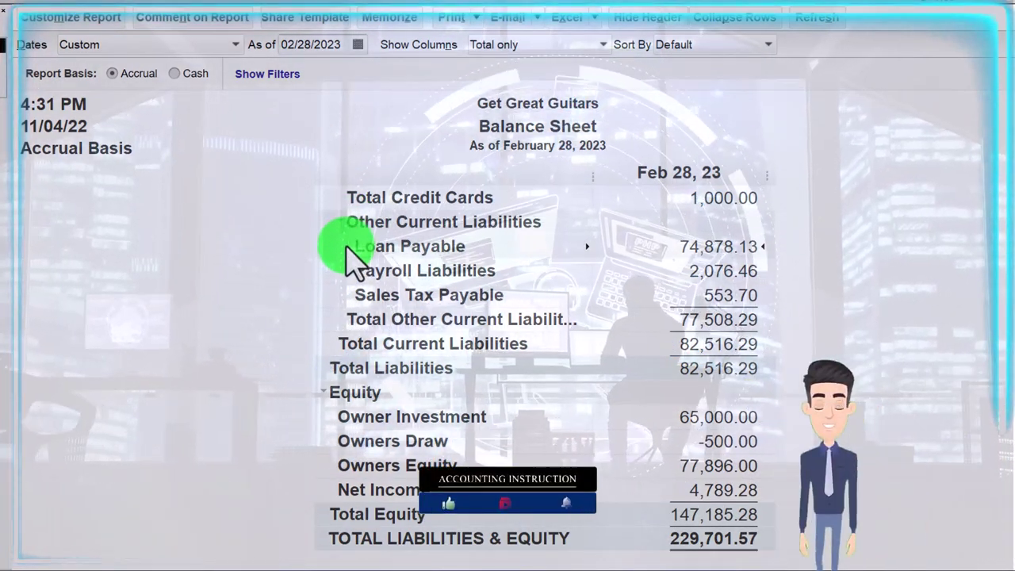
{"action": "left_click", "coordinate": [347, 246]}
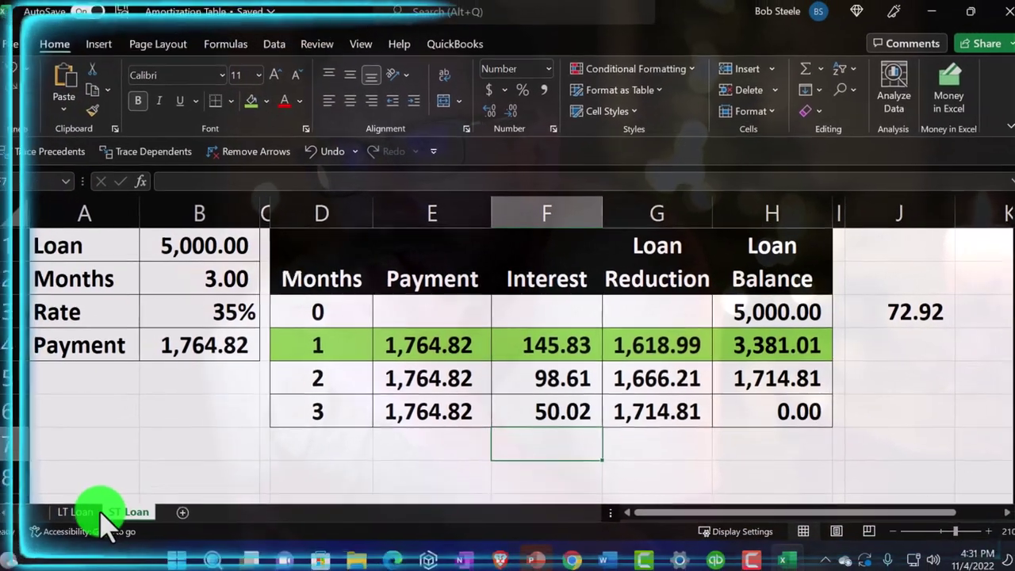
Compare the LT Loan and ST Loan amortization tables in the Excel workbook
{"action": "left_click", "coordinate": [95, 511]}
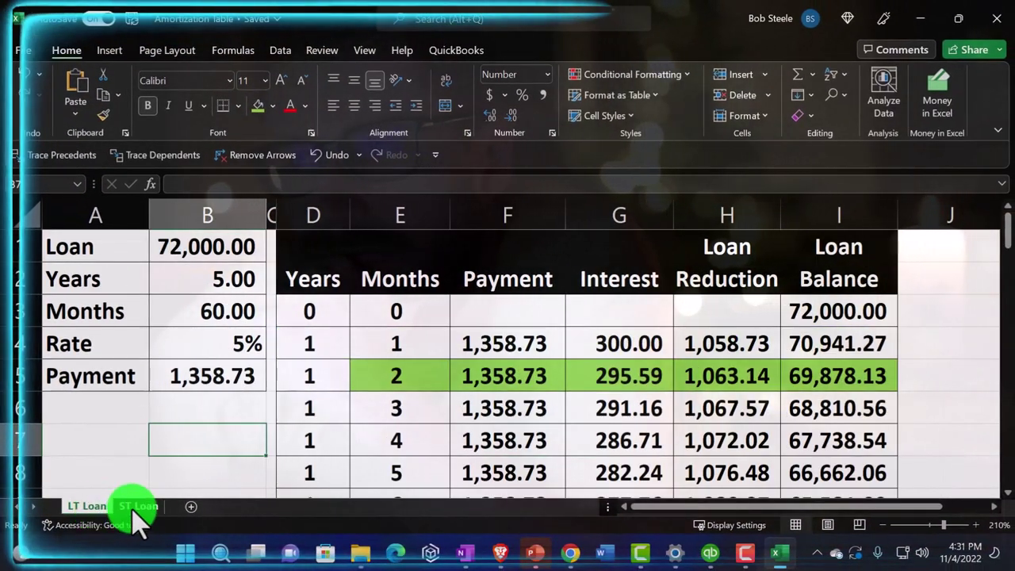
{"action": "left_click", "coordinate": [134, 507]}
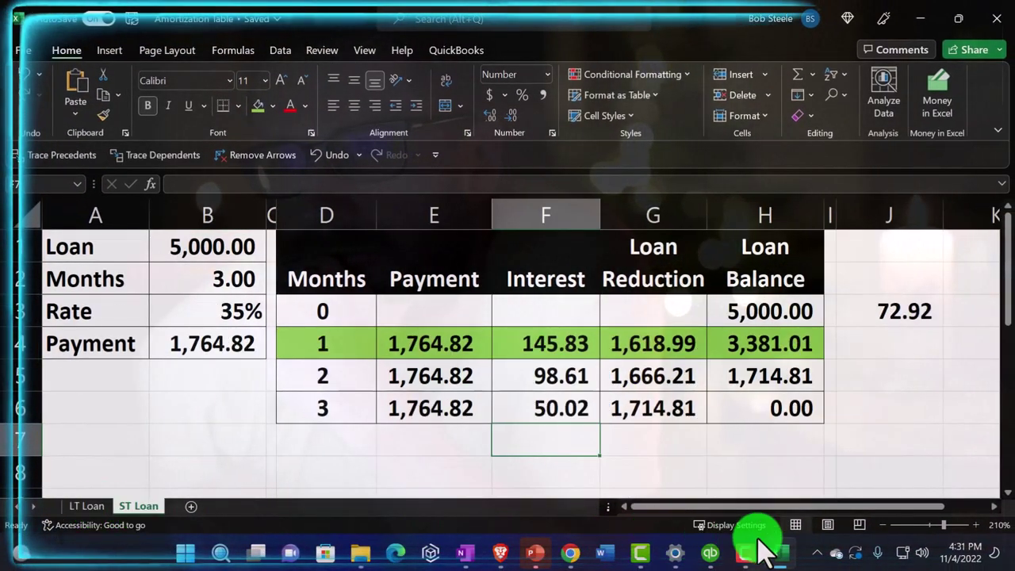
{"action": "key", "text": "alt+Tab"}
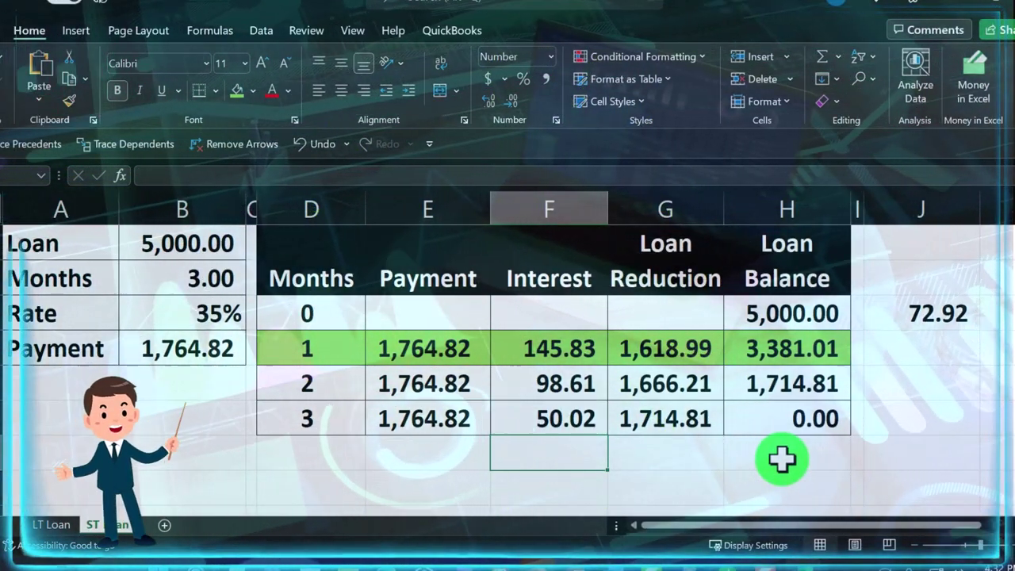
Check the ST Loan's first-month balance and interest formulas, and drill into the B of A Loan transactions from the QuickBooks balance sheet
{"action": "left_click", "coordinate": [776, 343]}
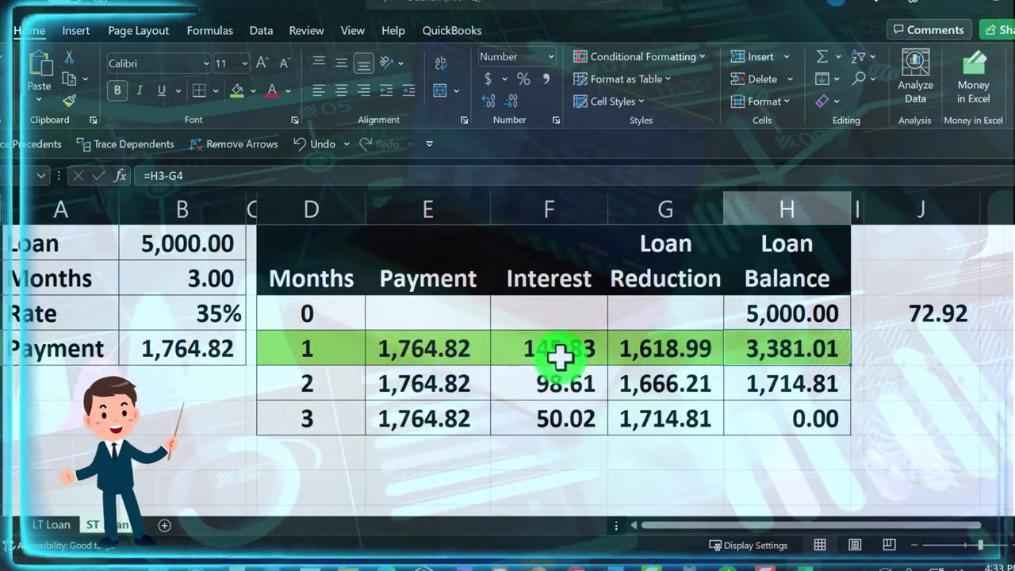
{"action": "left_click", "coordinate": [560, 357]}
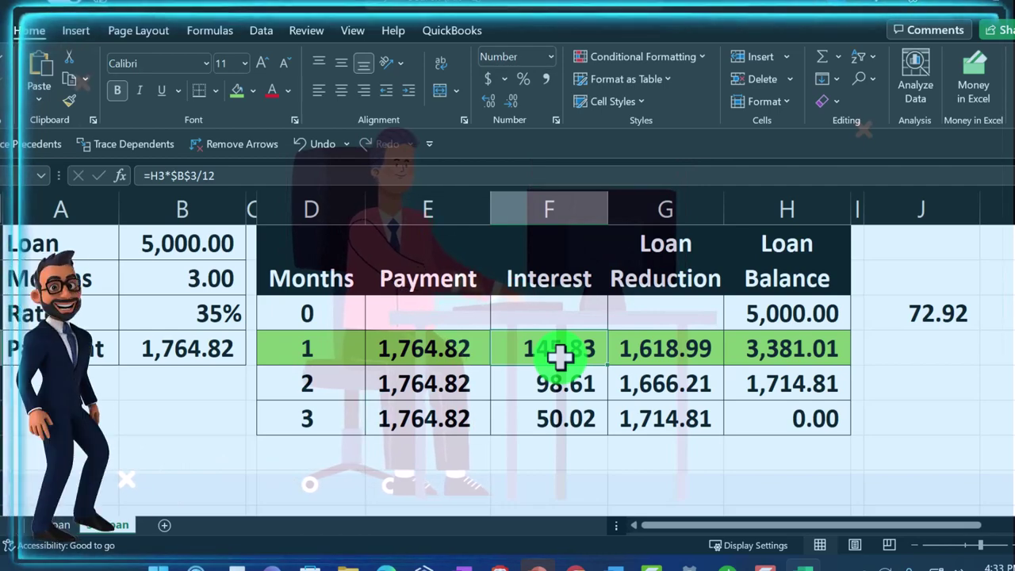
{"action": "left_click", "coordinate": [805, 564]}
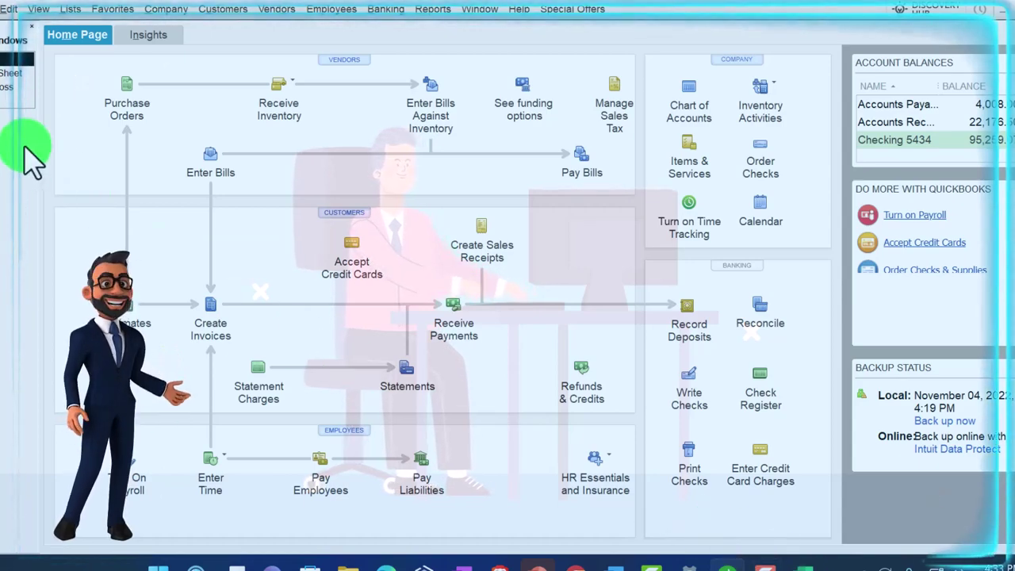
{"action": "left_click", "coordinate": [11, 75]}
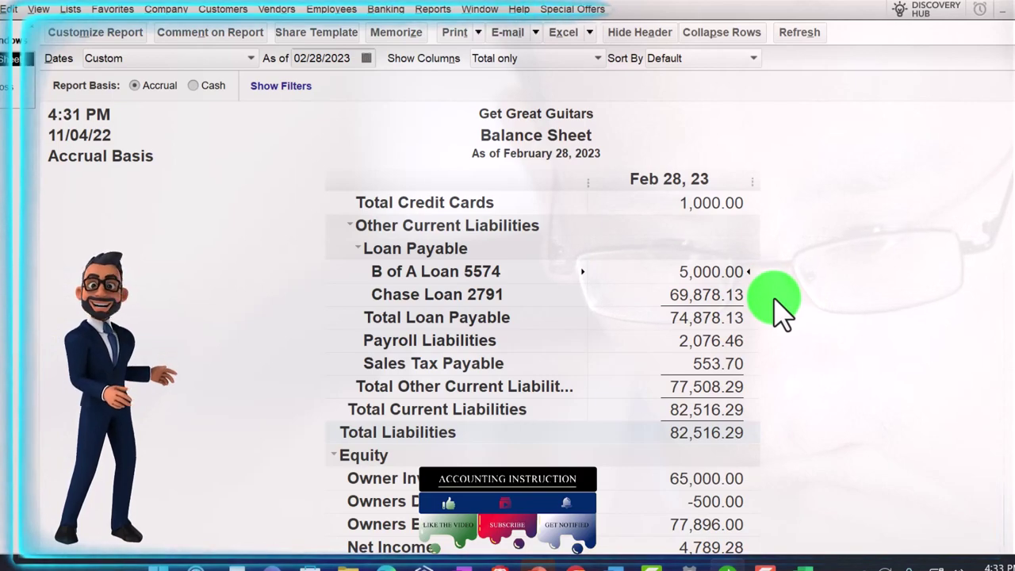
{"action": "double_click", "coordinate": [718, 272]}
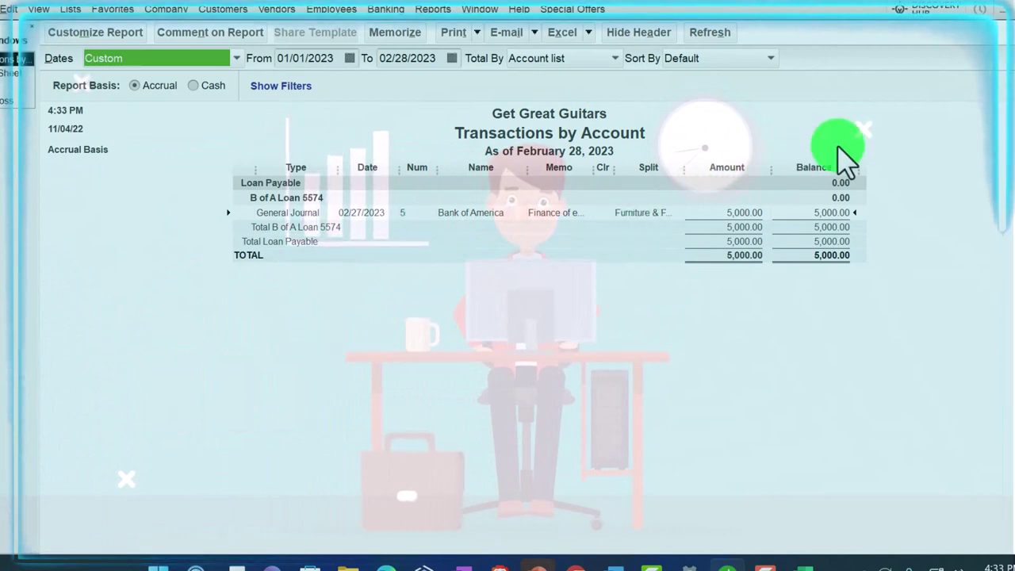
{"action": "key", "text": "Escape"}
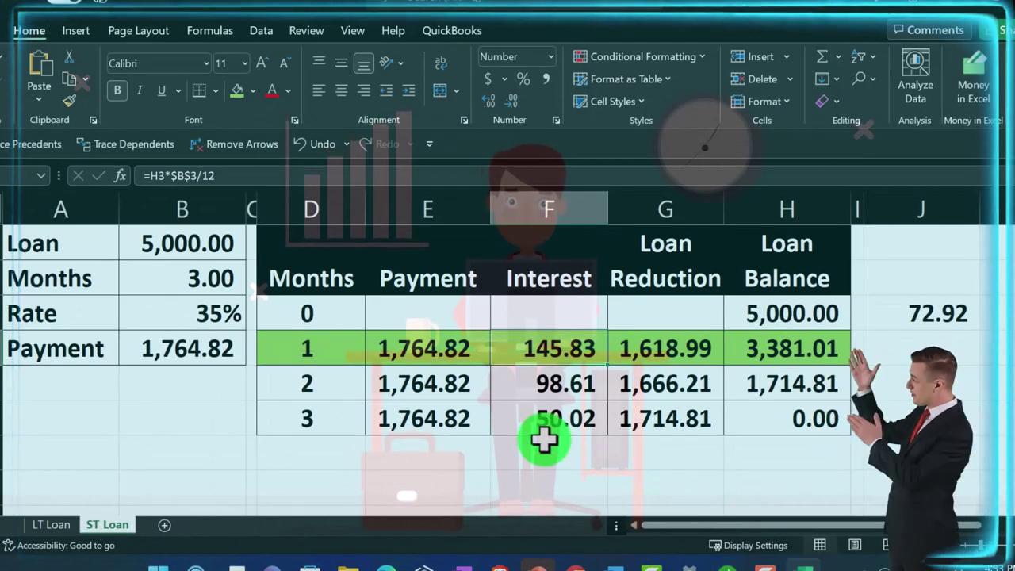
In the Excel workbook, examine the ST Loan's month 1 payment, interest, loan reduction and loan balance
{"action": "left_click", "coordinate": [333, 351]}
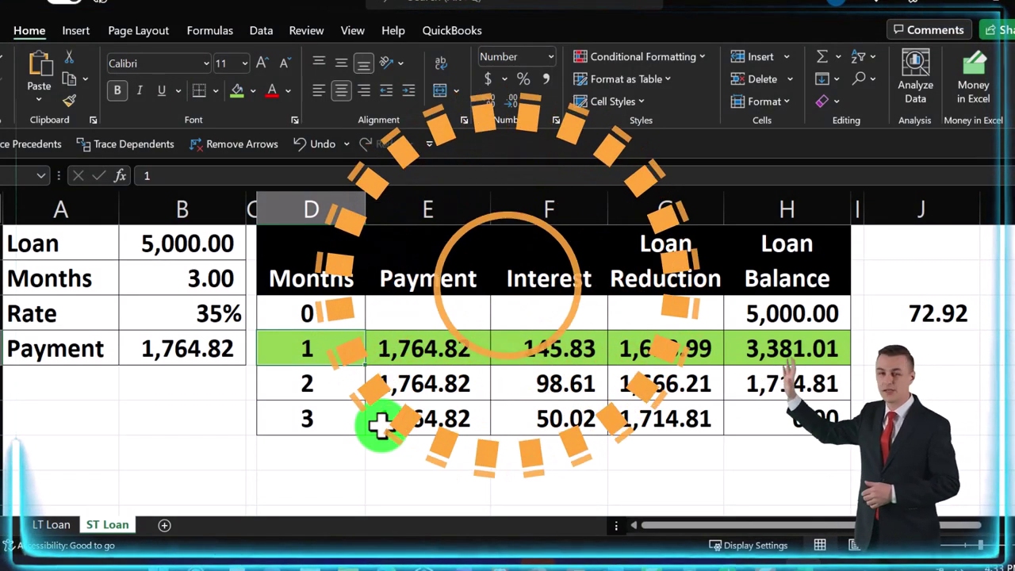
{"action": "key", "text": "Right"}
{"action": "key", "text": "Right"}
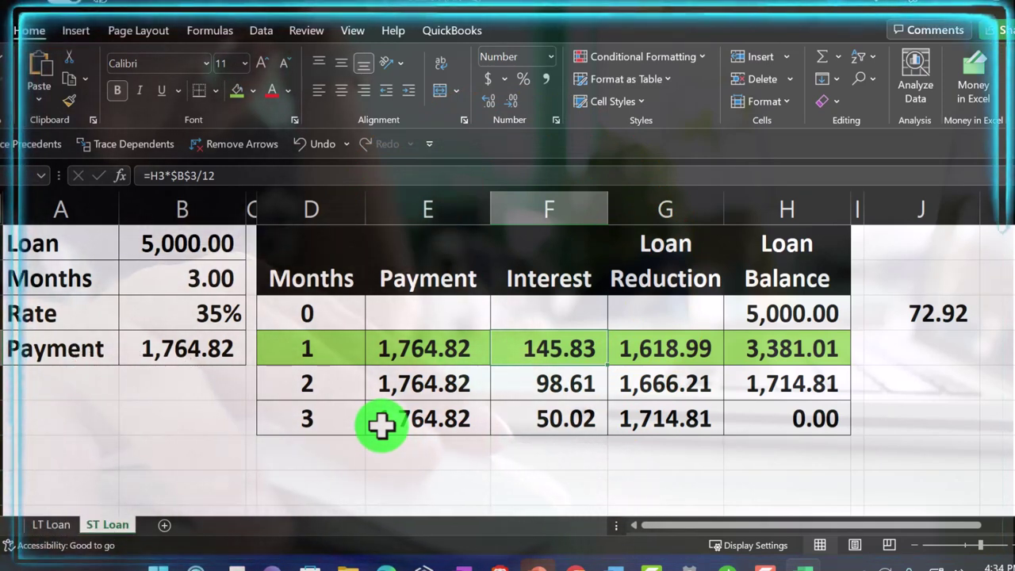
{"action": "key", "text": "Left"}
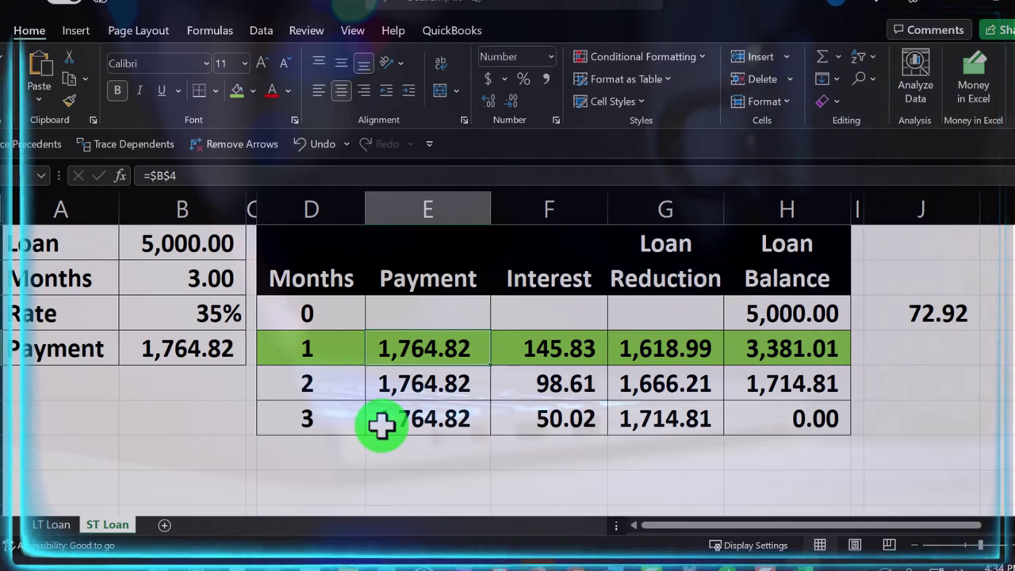
{"action": "key", "text": "Right"}
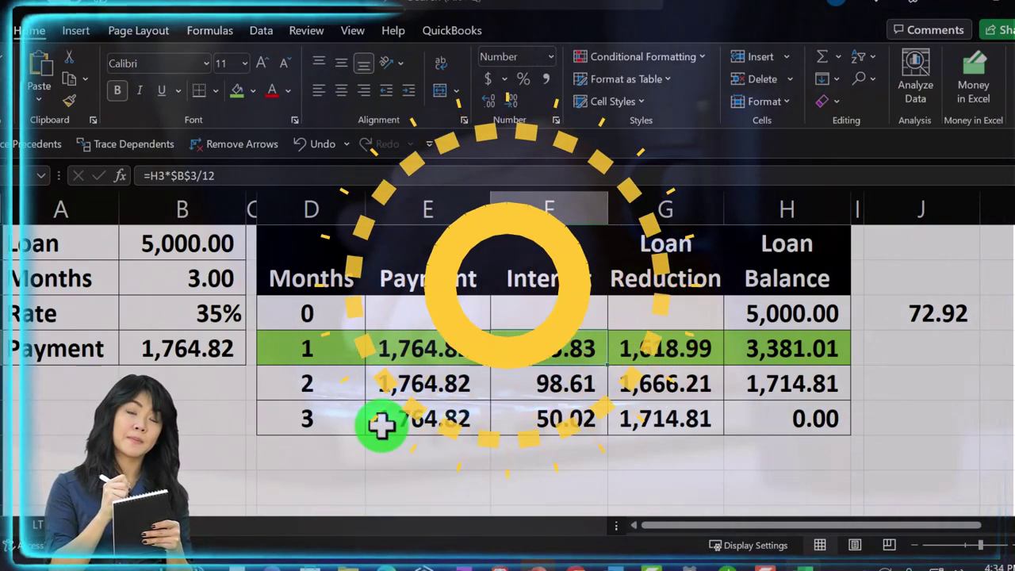
{"action": "key", "text": "Right"}
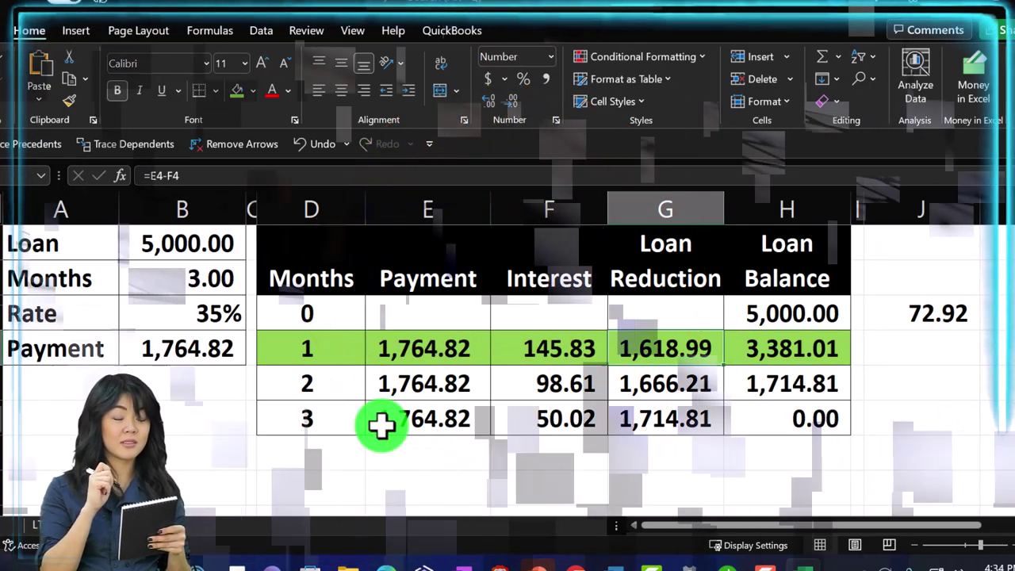
{"action": "key", "text": "Right"}
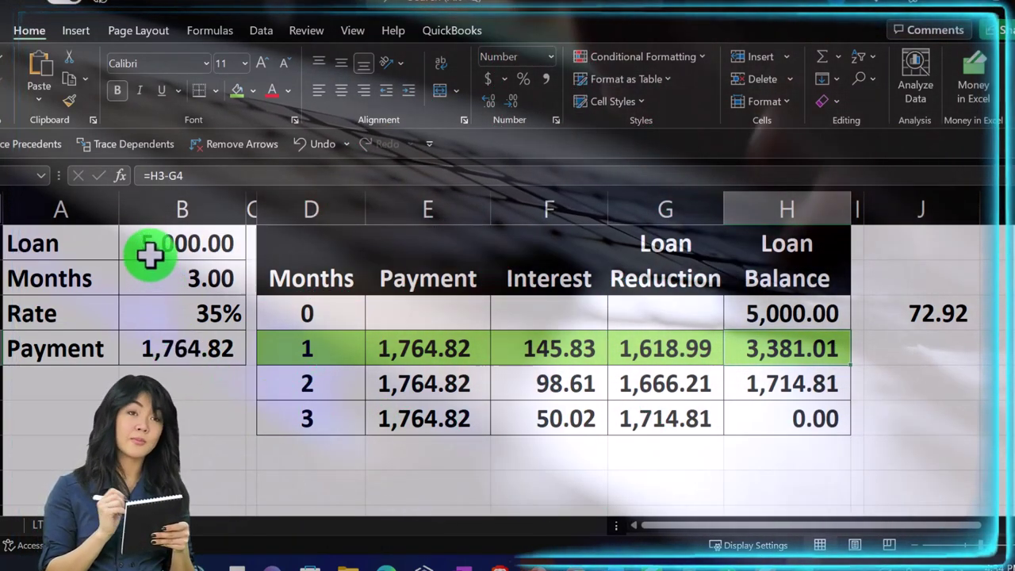
Trace the first-month interest from the ST Loan's principal and annual rate to the interest formula in the amortization table
{"action": "left_click", "coordinate": [147, 249]}
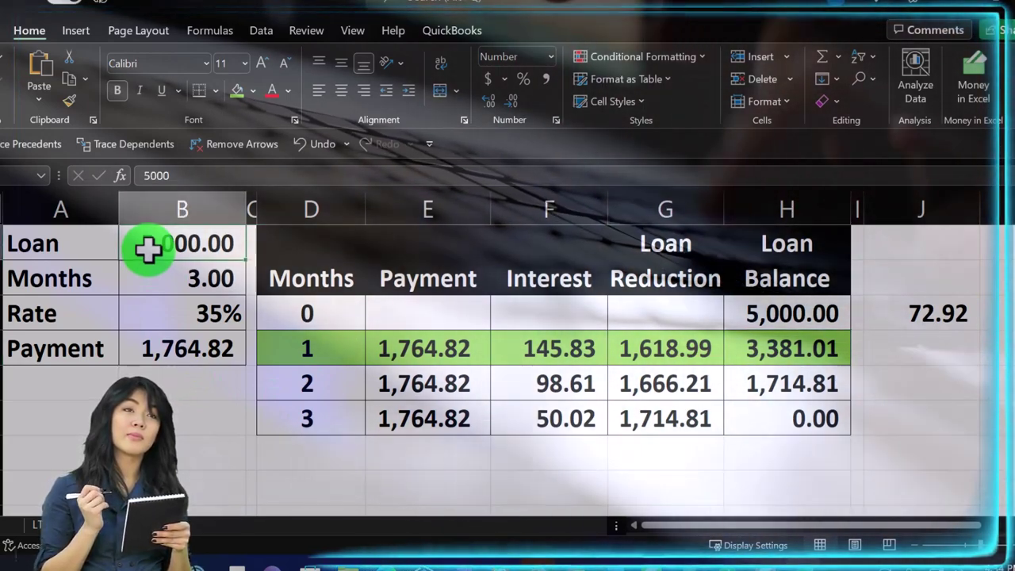
{"action": "key", "text": "Down"}
{"action": "key", "text": "Down"}
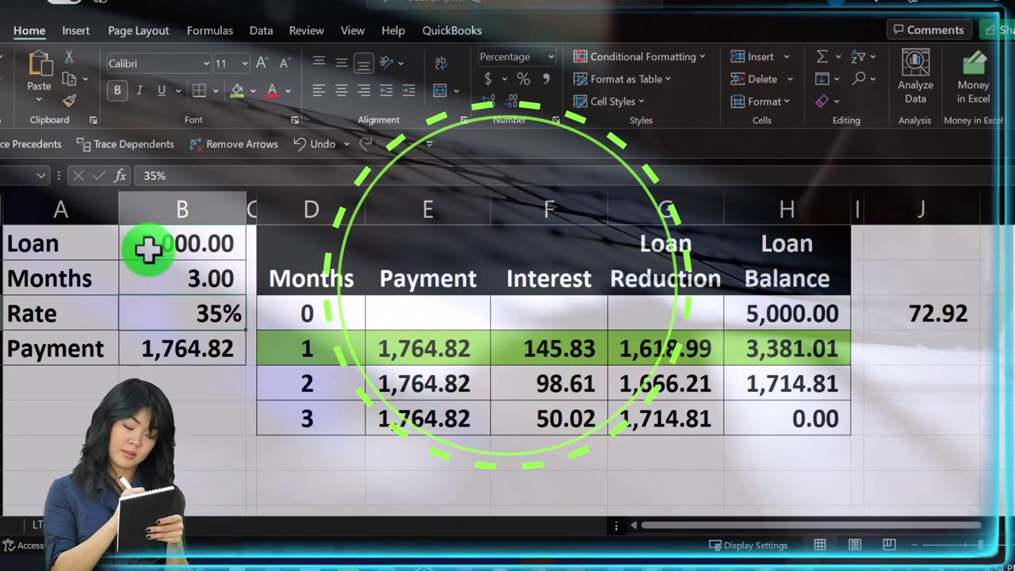
{"action": "key", "text": "Right"}
{"action": "key", "text": "Right"}
{"action": "key", "text": "Right"}
{"action": "key", "text": "Right"}
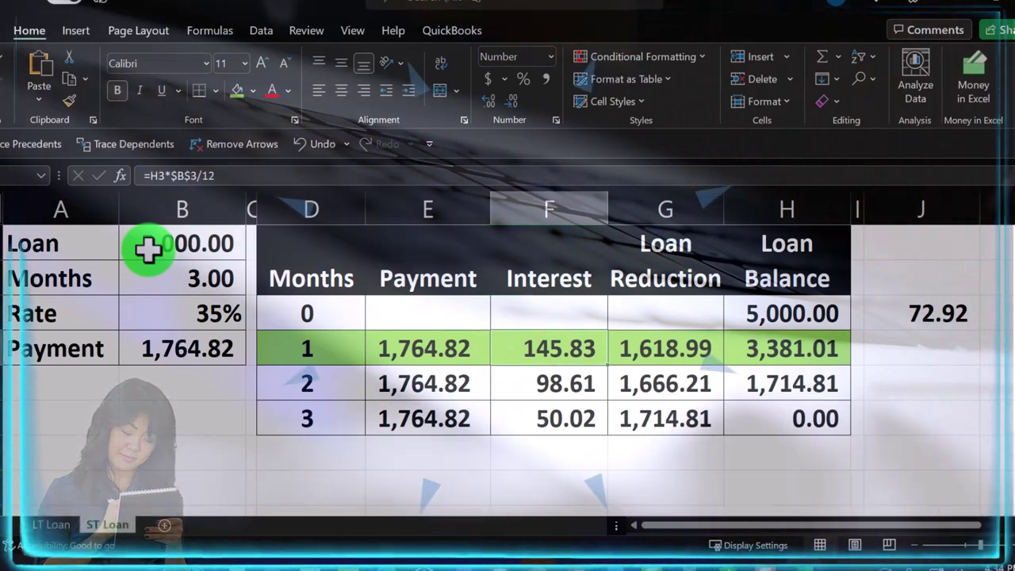
Examine the half-month interest formula beside the ST Loan table and the loan's opening balance
{"action": "key", "text": "Right"}
{"action": "key", "text": "Right"}
{"action": "key", "text": "Right"}
{"action": "key", "text": "Right"}
{"action": "key", "text": "Up"}
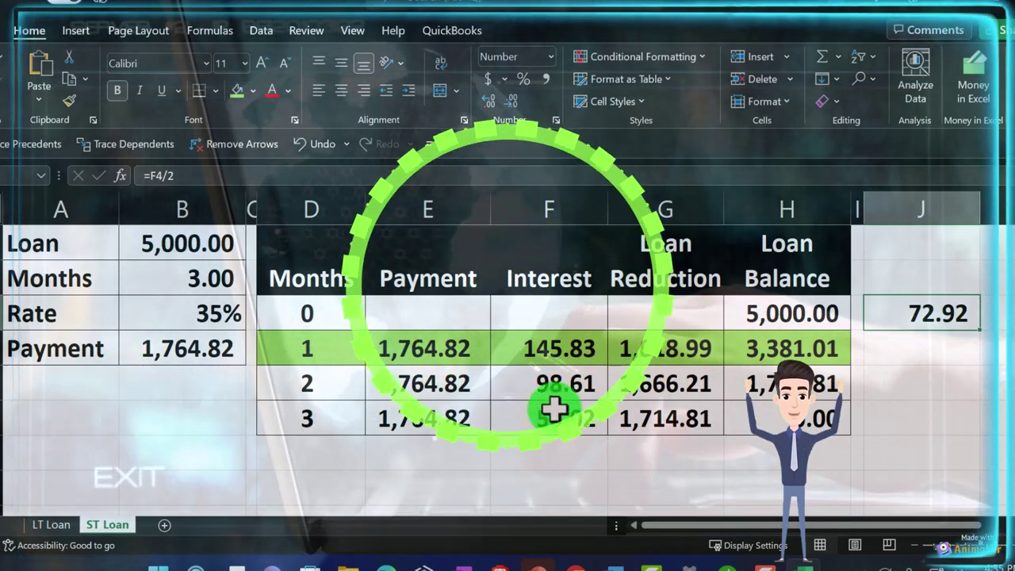
{"action": "left_click", "coordinate": [807, 312]}
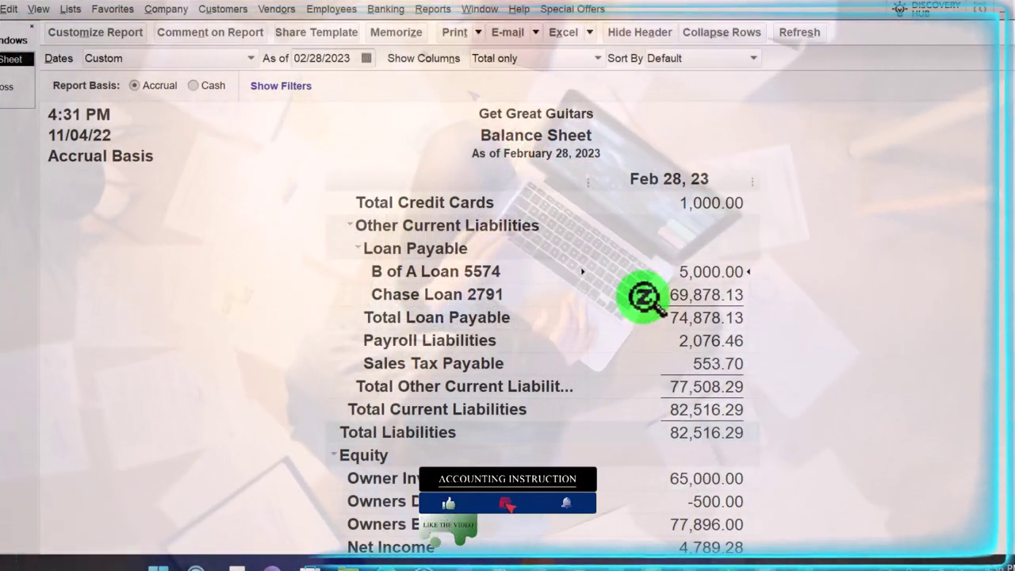
Review the QuickBooks balance sheet from the liabilities up to the current assets and return to the Home Page
{"action": "scroll", "coordinate": [649, 311], "scroll_direction": "up", "scroll_amount": 10}
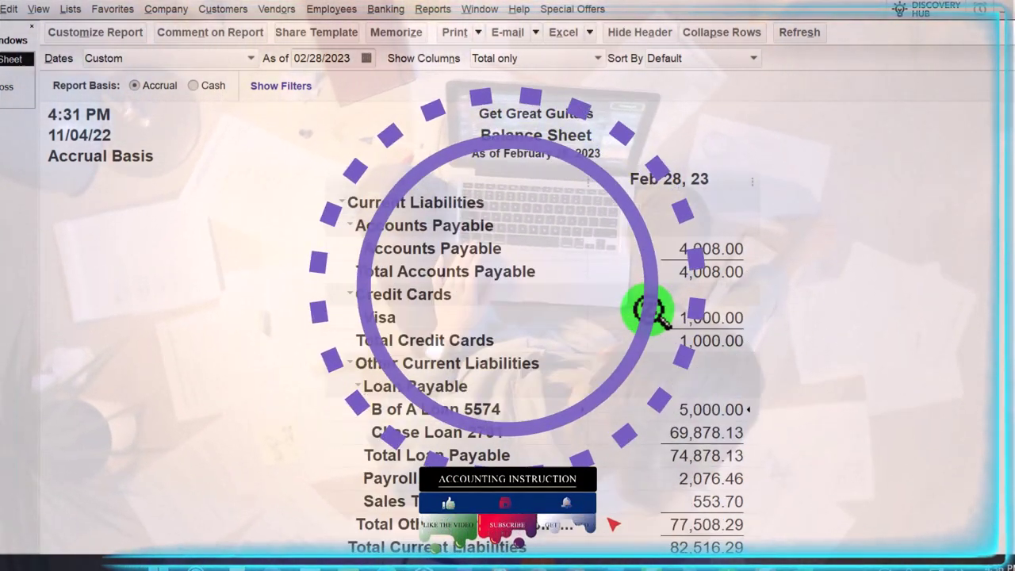
{"action": "scroll", "coordinate": [649, 311], "scroll_direction": "up", "scroll_amount": 2}
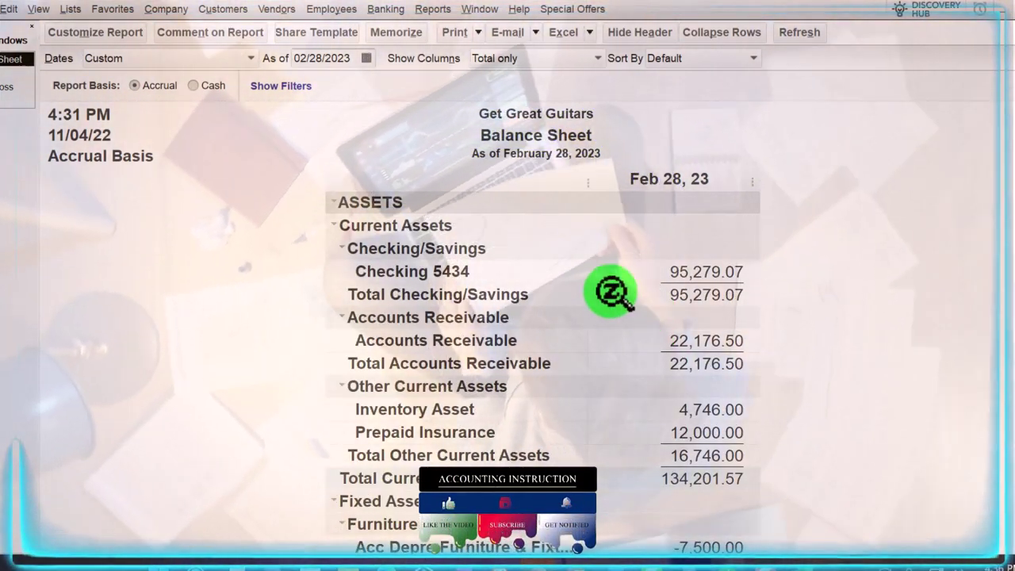
{"action": "left_click", "coordinate": [20, 79]}
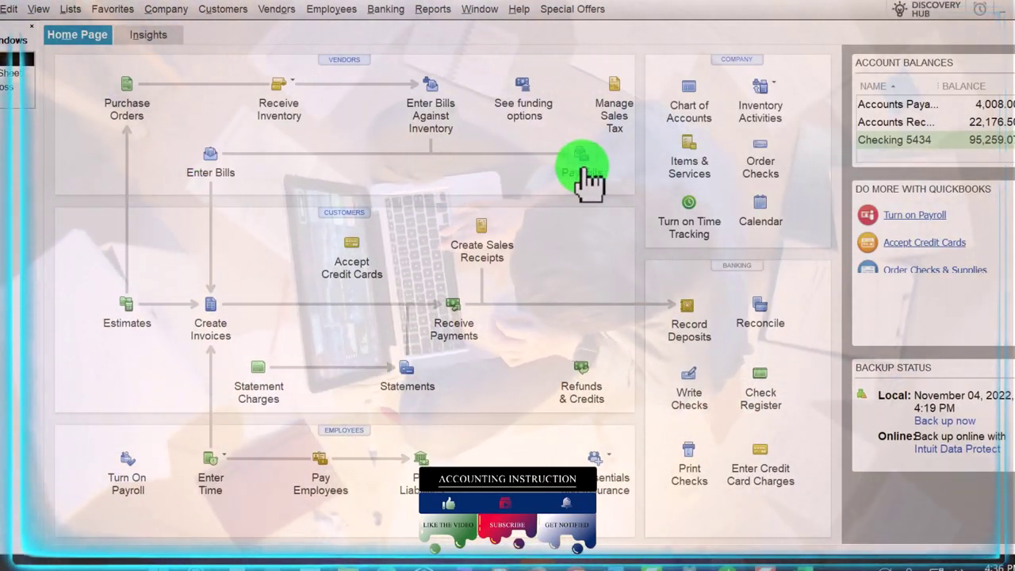
{"action": "left_click", "coordinate": [450, 312]}
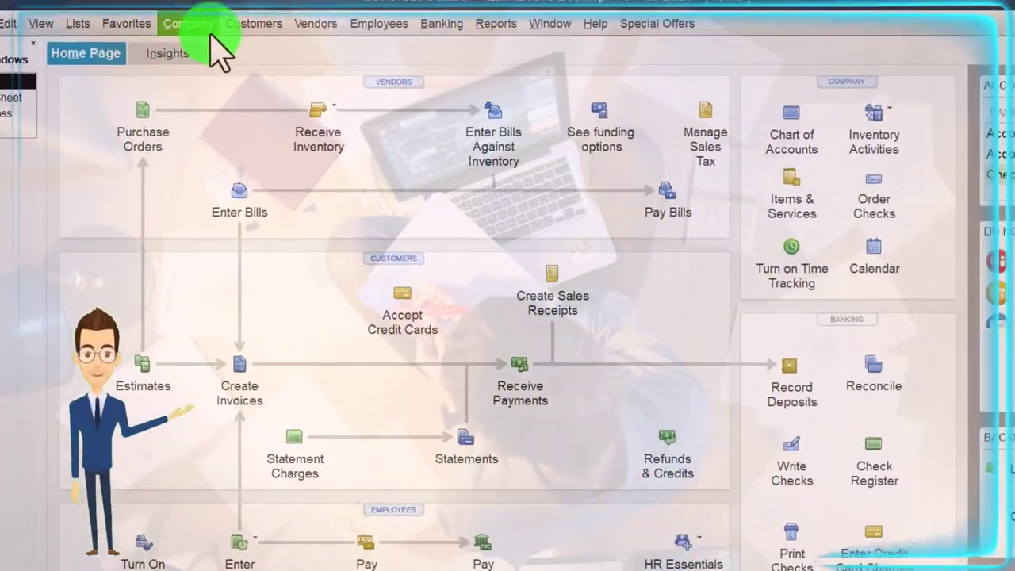
Open the Chart of Accounts and look through its liability and expense accounts
{"action": "left_click", "coordinate": [168, 9]}
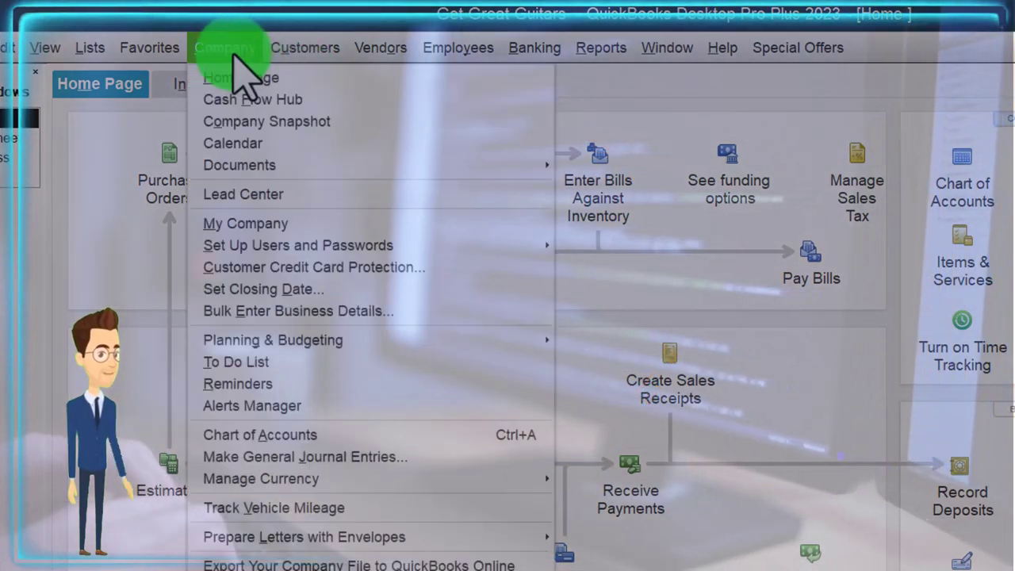
{"action": "left_click", "coordinate": [91, 46]}
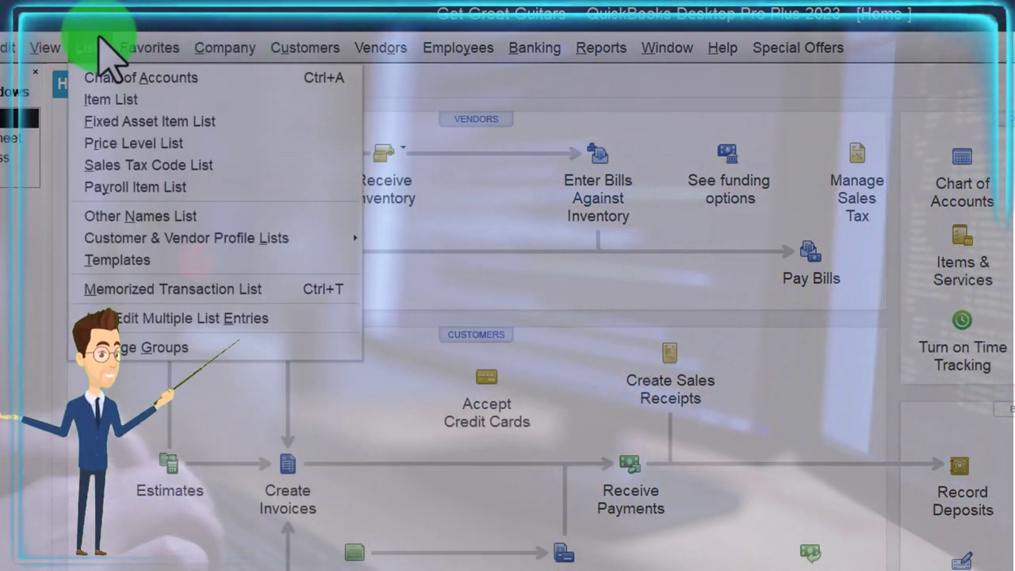
{"action": "left_click", "coordinate": [190, 79]}
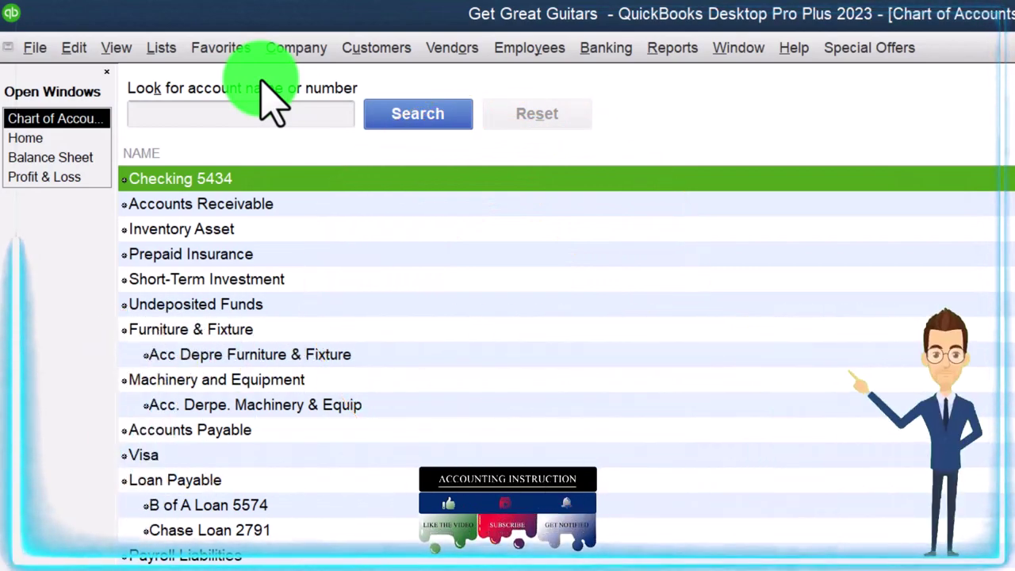
{"action": "scroll", "coordinate": [691, 487], "scroll_direction": "down", "scroll_amount": 10}
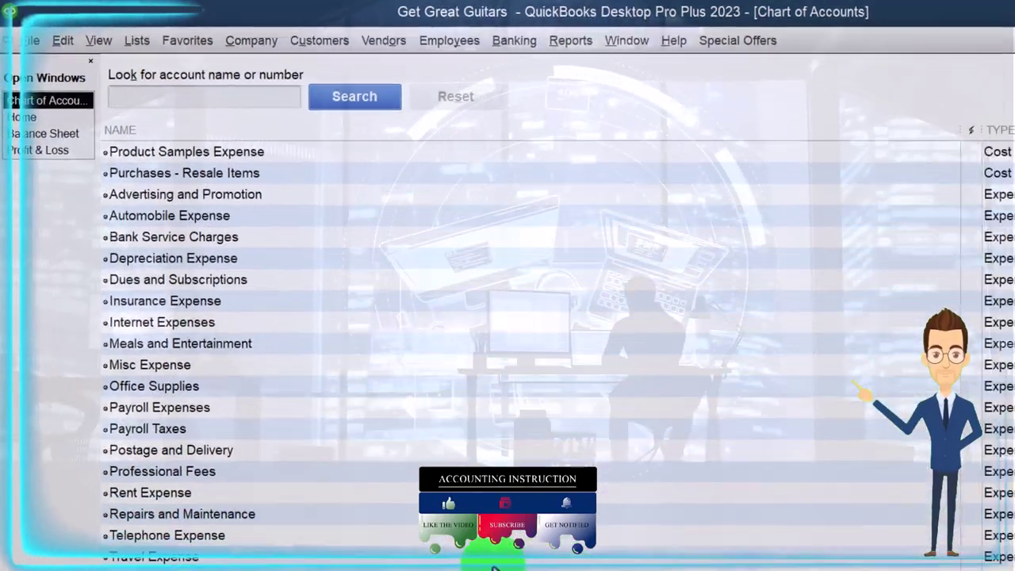
{"action": "scroll", "coordinate": [373, 444], "scroll_direction": "down", "scroll_amount": 1}
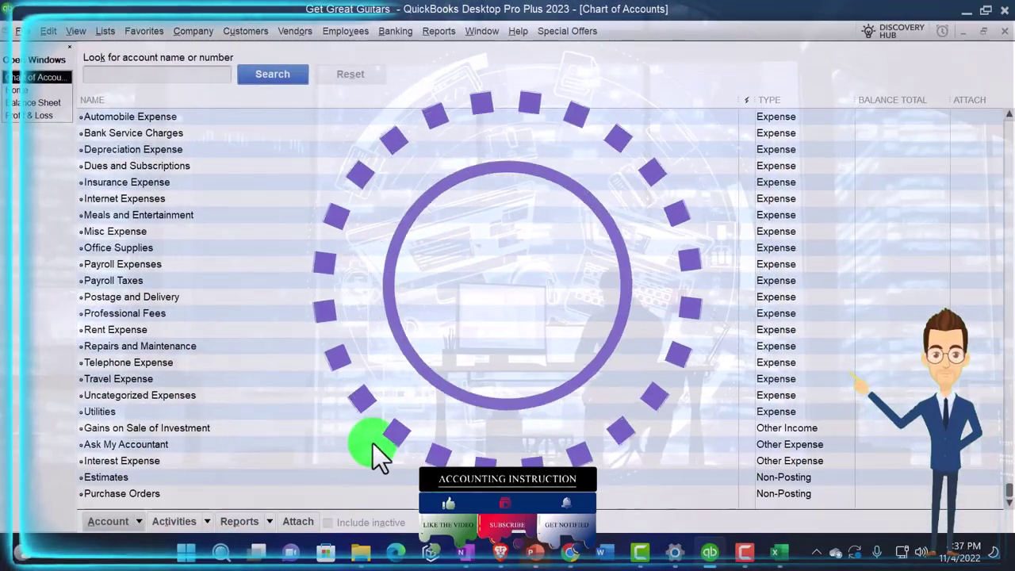
{"action": "scroll", "coordinate": [373, 444], "scroll_direction": "up", "scroll_amount": 10}
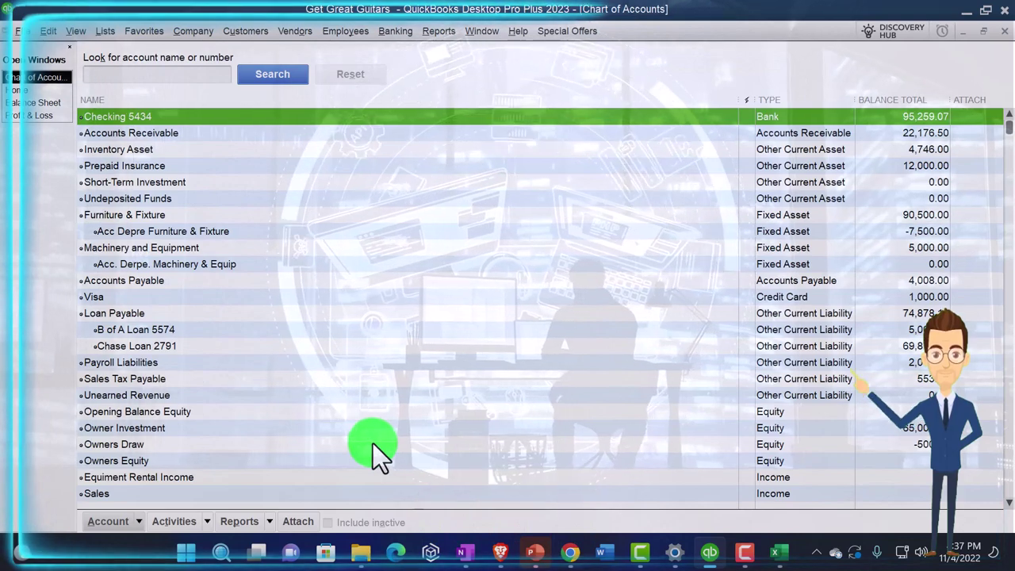
Start a new account in the Chart of Accounts with Other Current Liability as its account type
{"action": "left_click", "coordinate": [188, 345]}
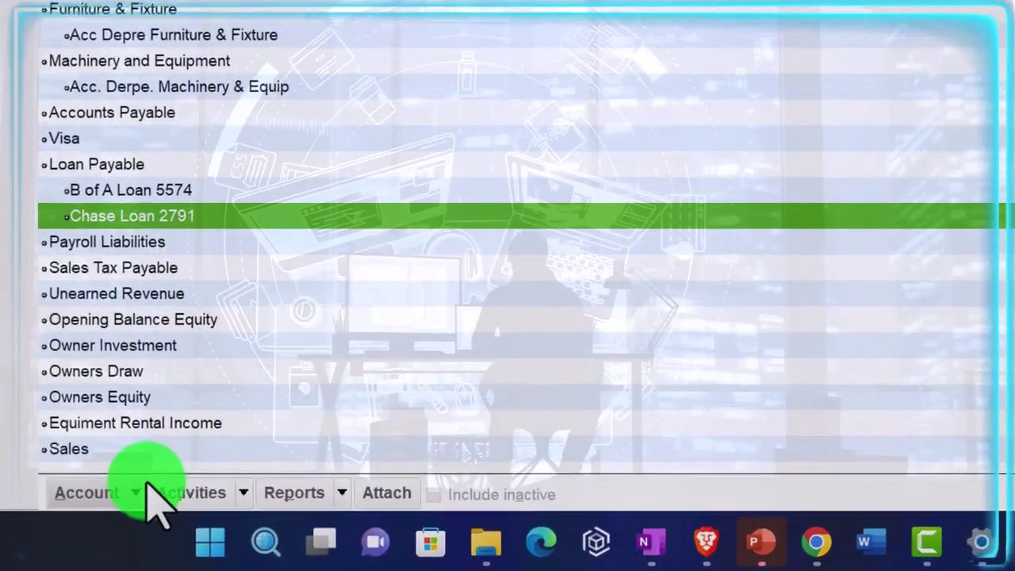
{"action": "left_click", "coordinate": [138, 520]}
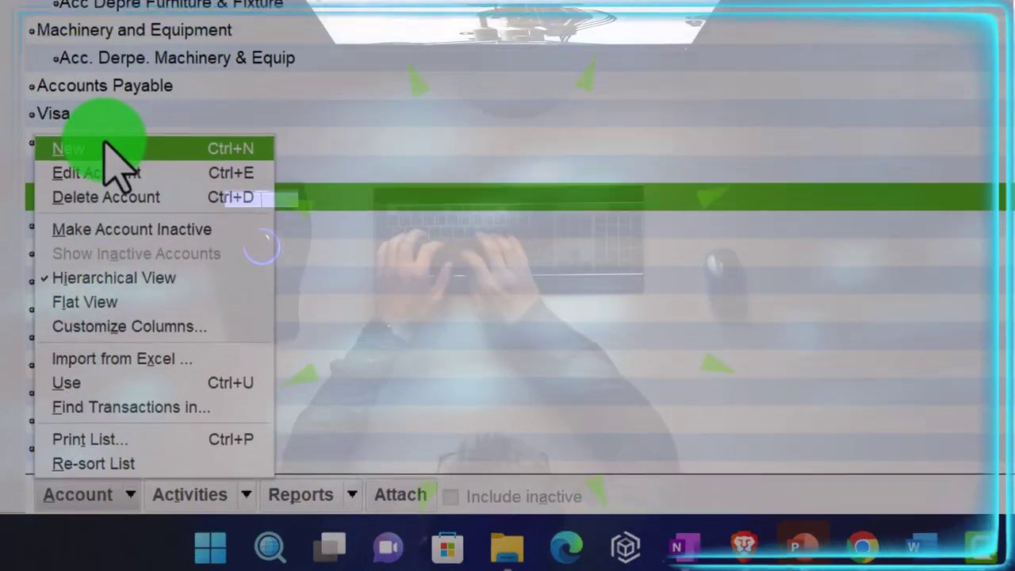
{"action": "left_click", "coordinate": [75, 129]}
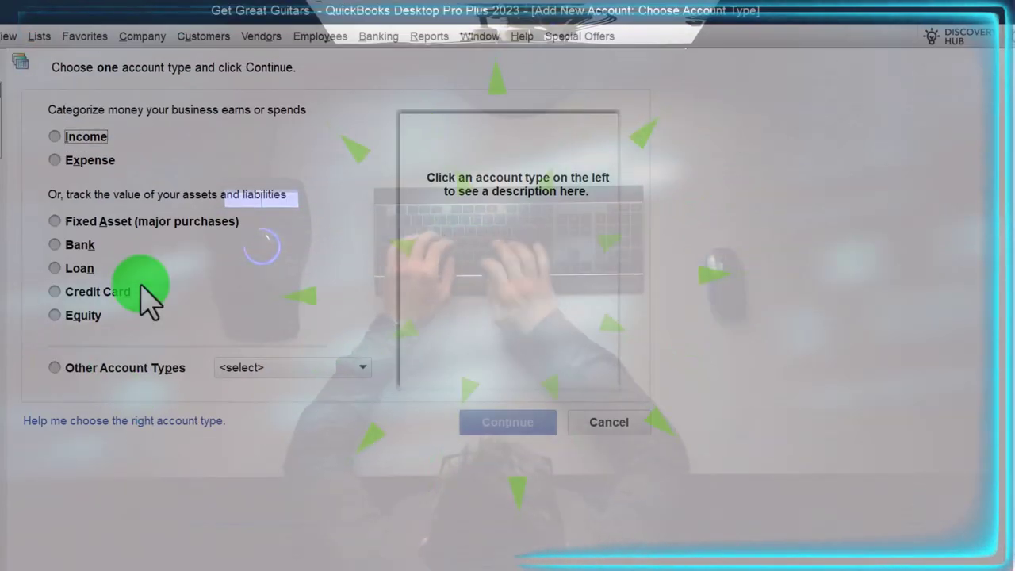
{"action": "left_click", "coordinate": [314, 367]}
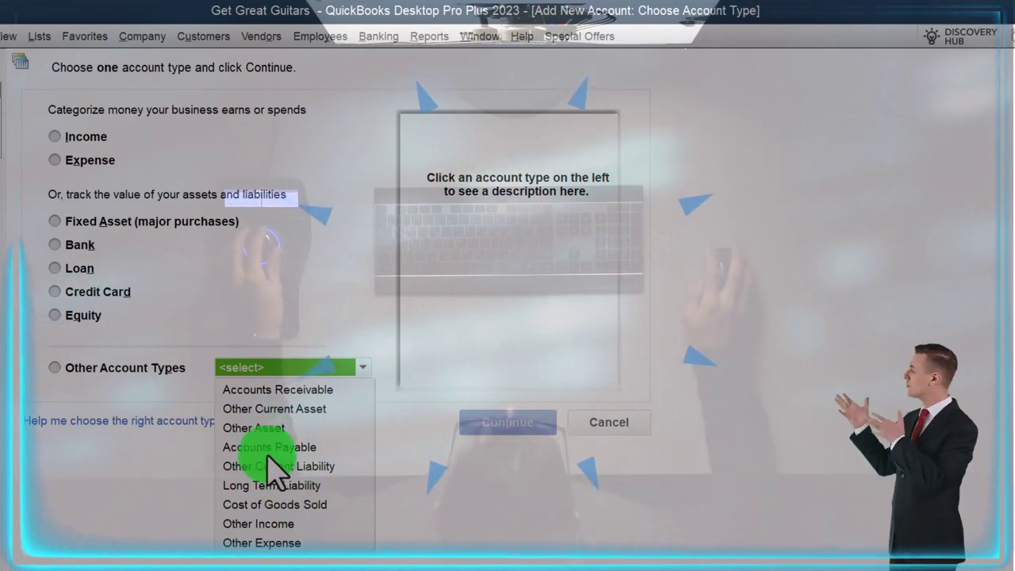
{"action": "left_click", "coordinate": [270, 466]}
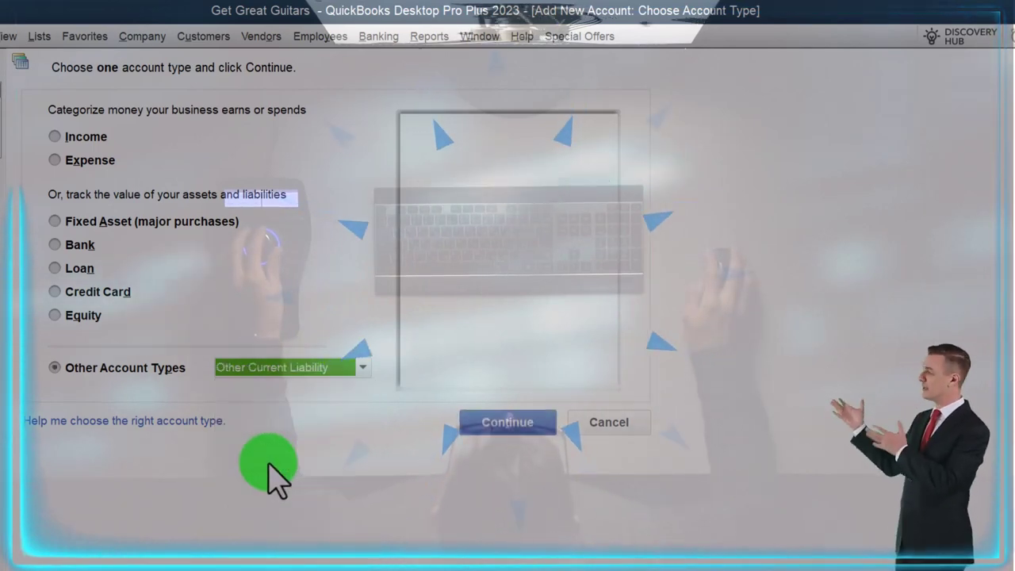
{"action": "left_click", "coordinate": [485, 428]}
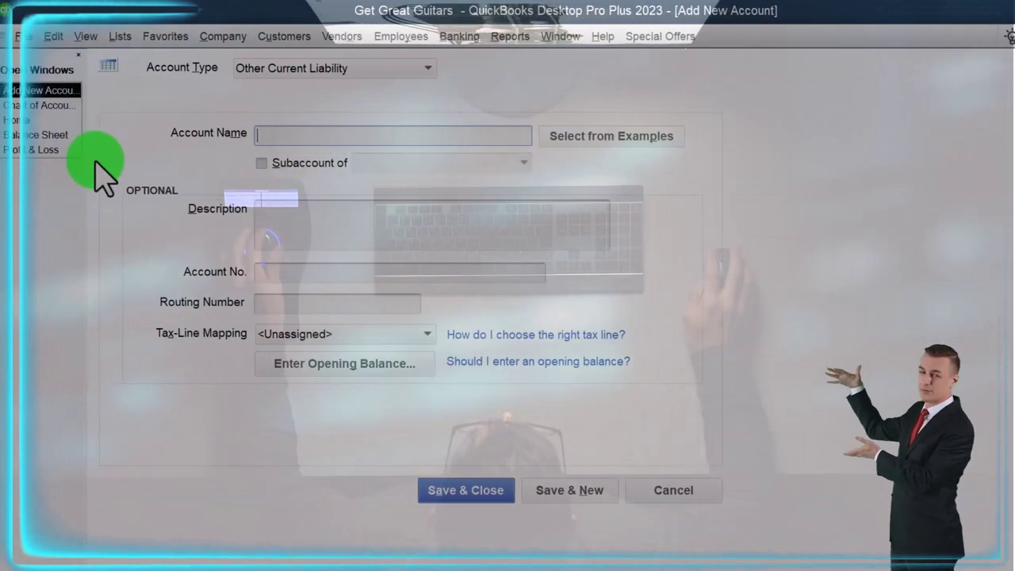
Name the new liability account Interest Payable and save it without making it a subaccount
{"action": "type", "text": "Interest Pa"}
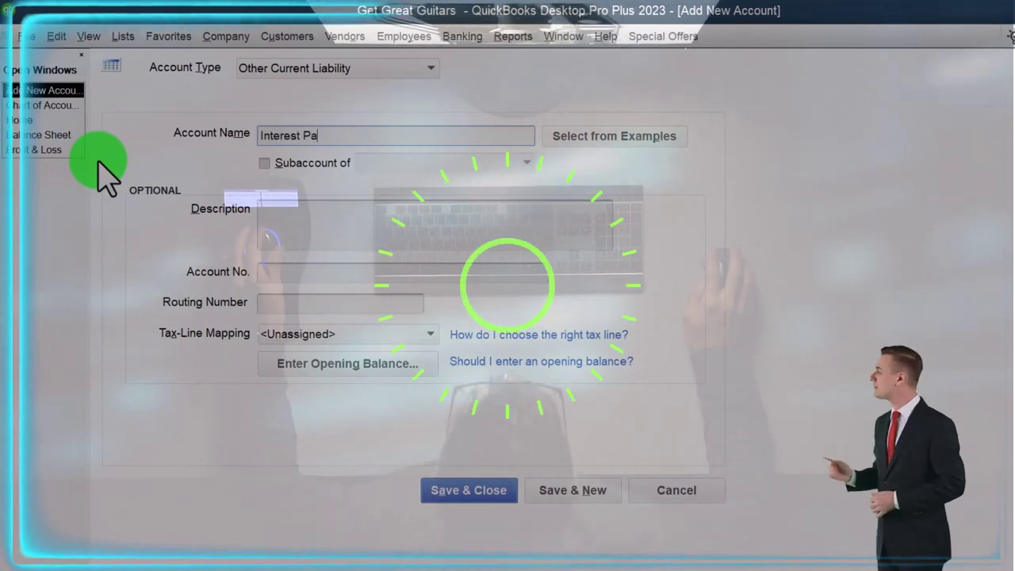
{"action": "type", "text": "yable"}
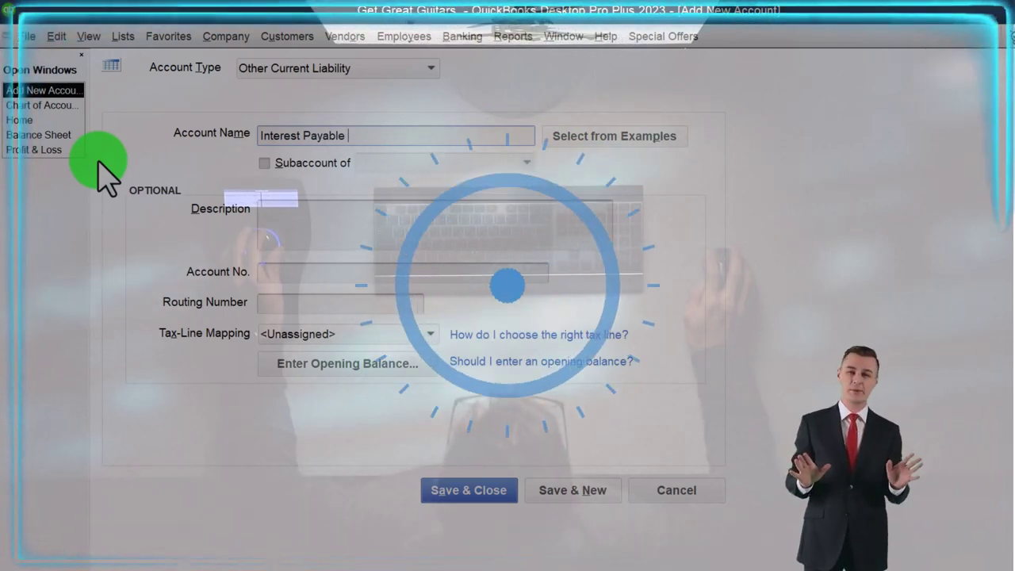
{"action": "key", "text": "Tab"}
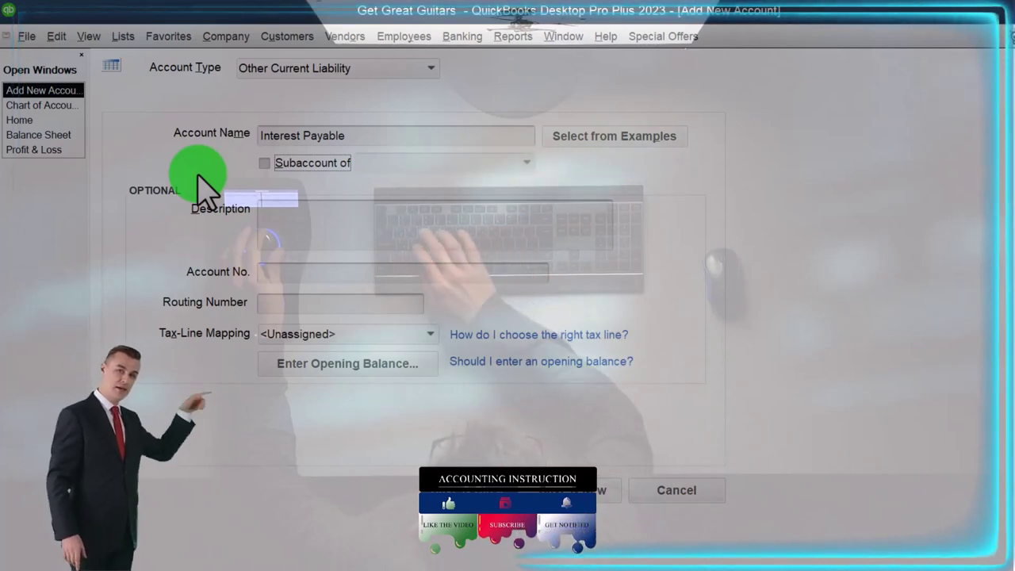
{"action": "left_click", "coordinate": [463, 483]}
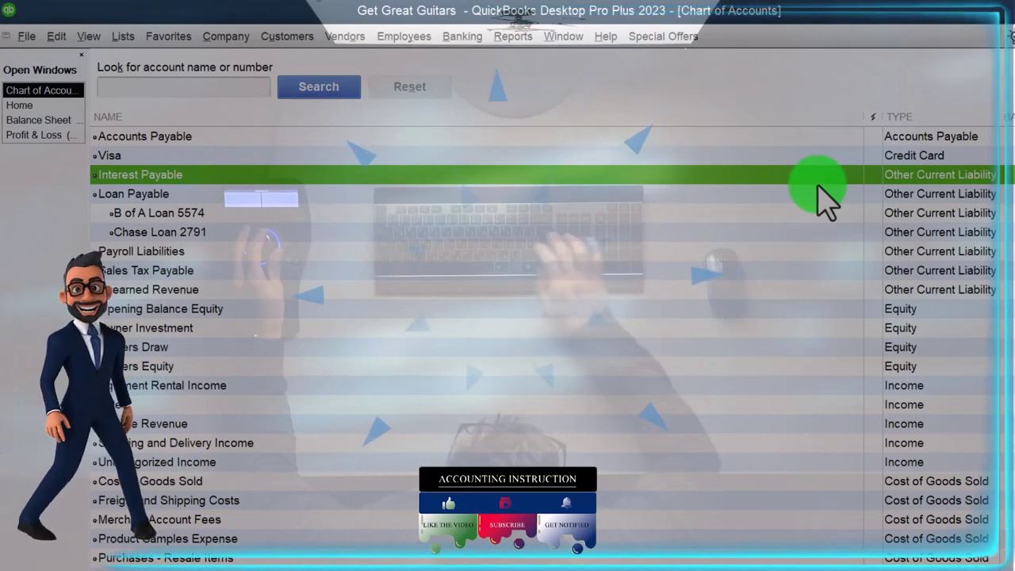
Open the Interest Payable register and enter a transaction dated 02/28/2023 with an increase of 72.92
{"action": "double_click", "coordinate": [523, 175]}
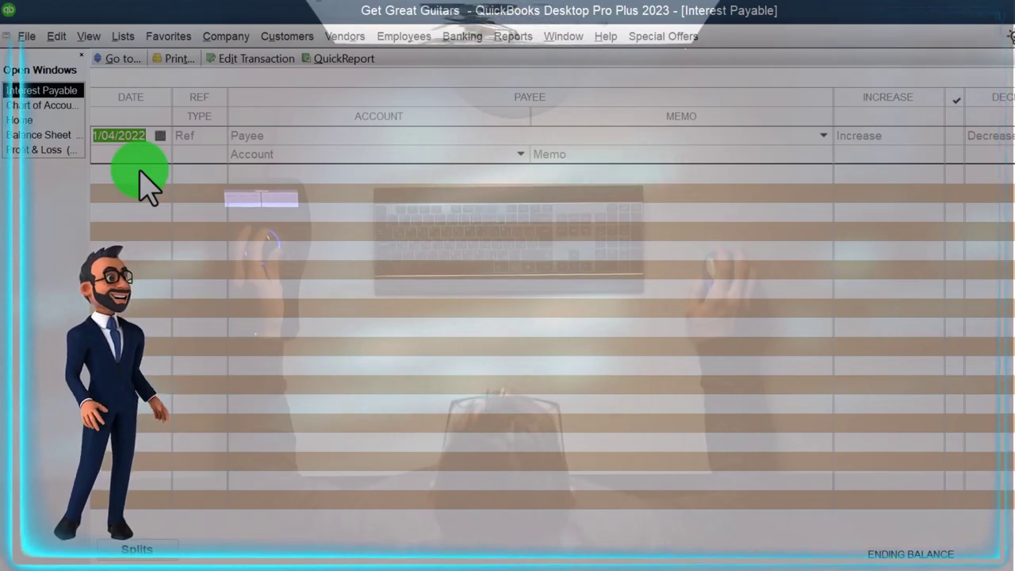
{"action": "type", "text": "02"}
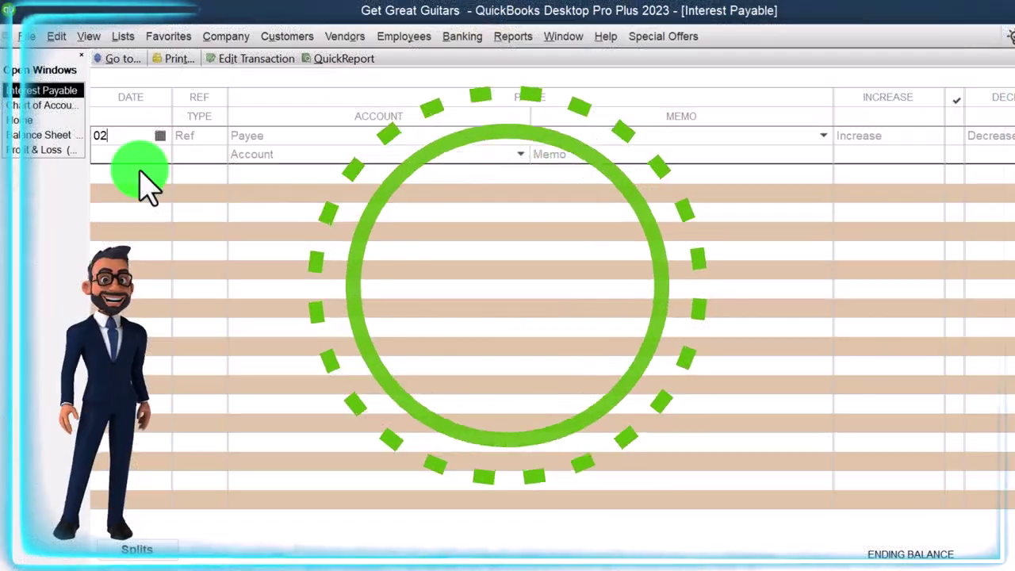
{"action": "type", "text": "28/2023"}
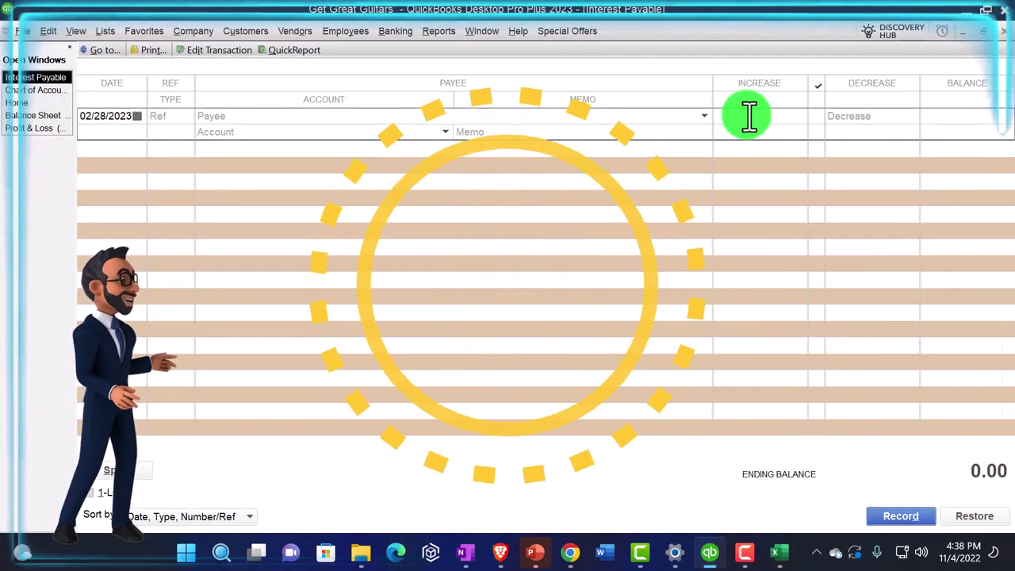
{"action": "left_click", "coordinate": [749, 117]}
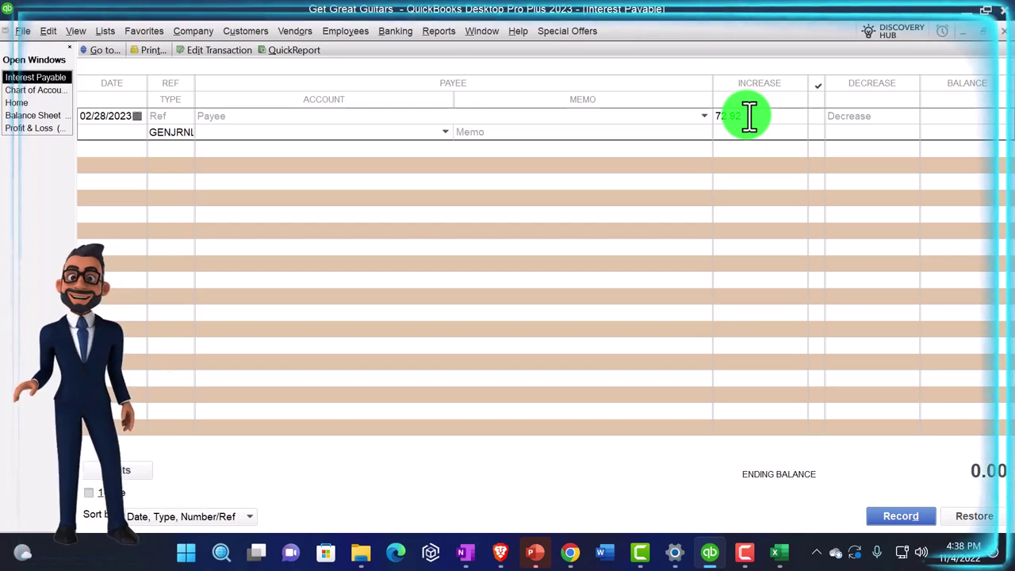
{"action": "type", "text": "72.92"}
Assign the register transaction to the Interest Expense account, add the memo Adj Entry, and record it
{"action": "key", "text": "Tab"}
{"action": "key", "text": "Tab"}
{"action": "type", "text": "Int"}
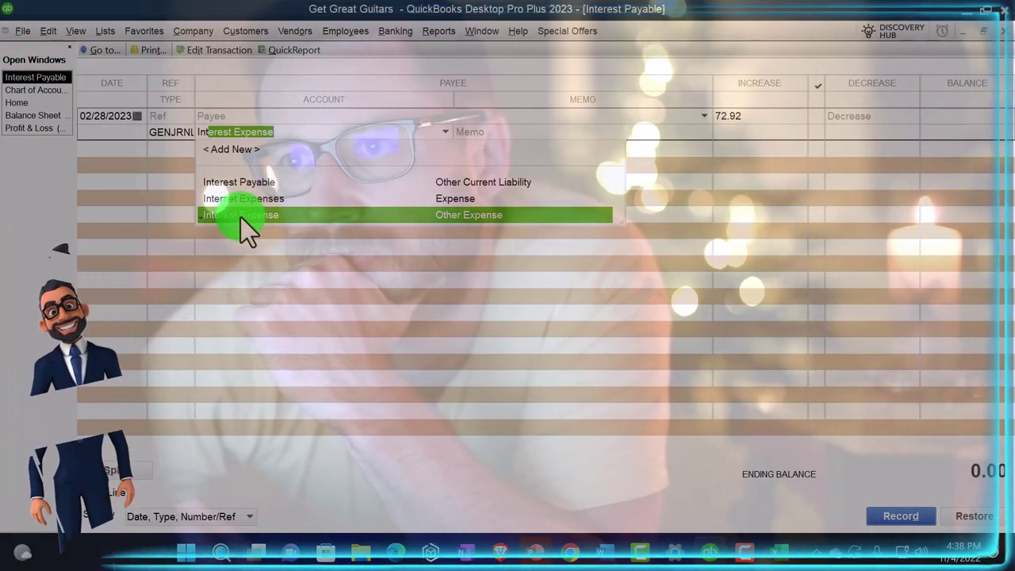
{"action": "left_click", "coordinate": [429, 214]}
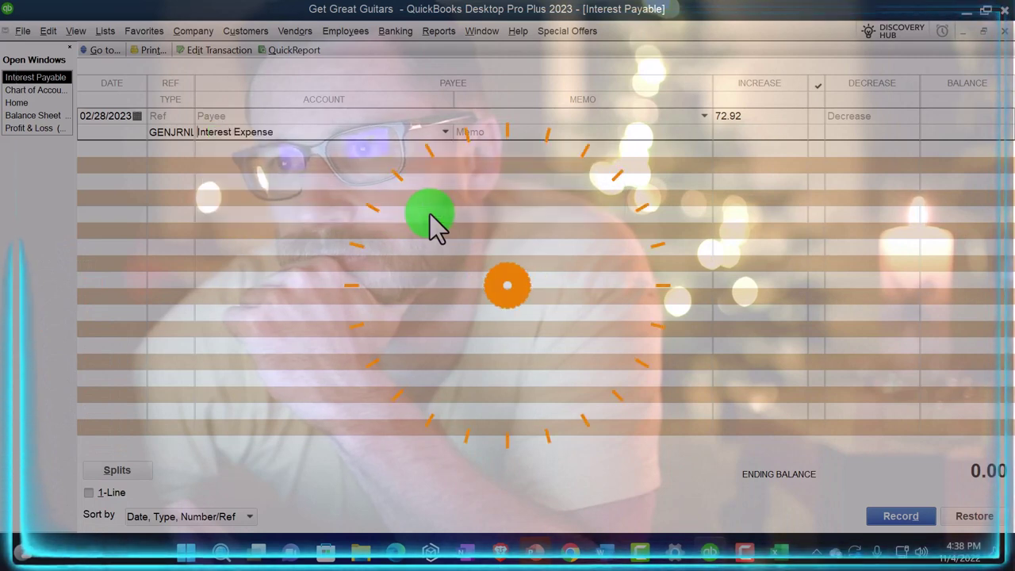
{"action": "type", "text": "A"}
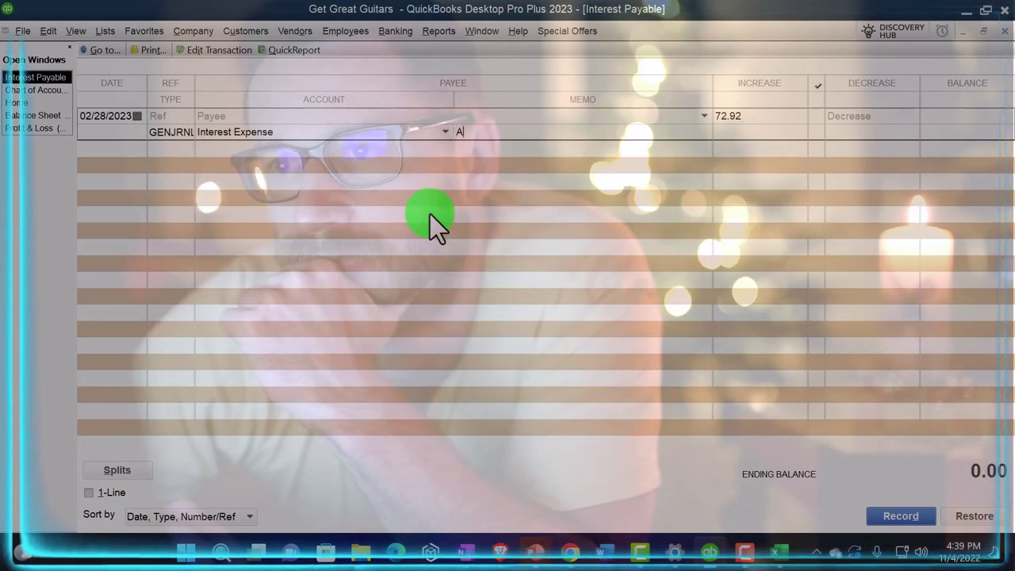
{"action": "type", "text": "dj Entry"}
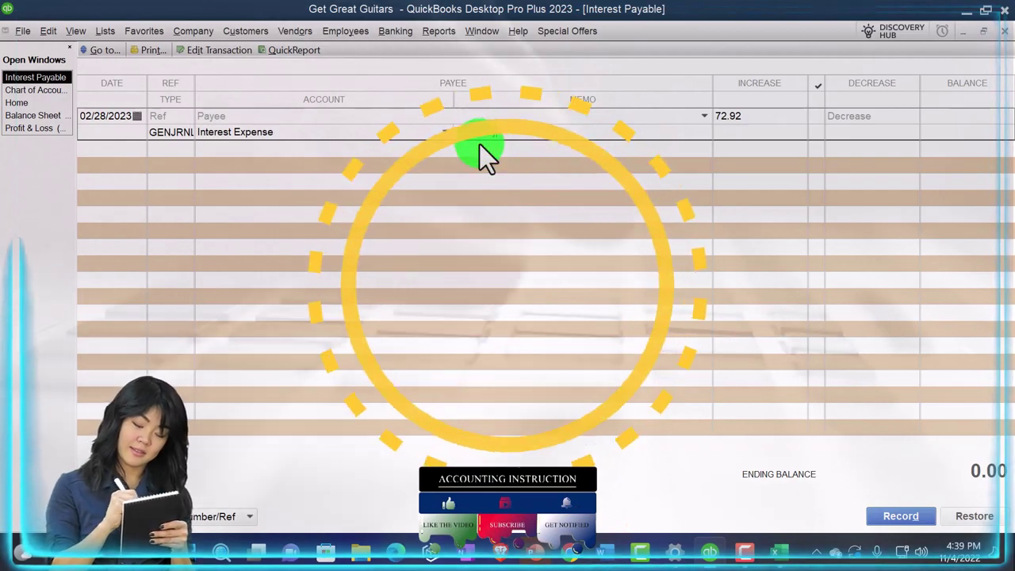
{"action": "key", "text": "Return"}
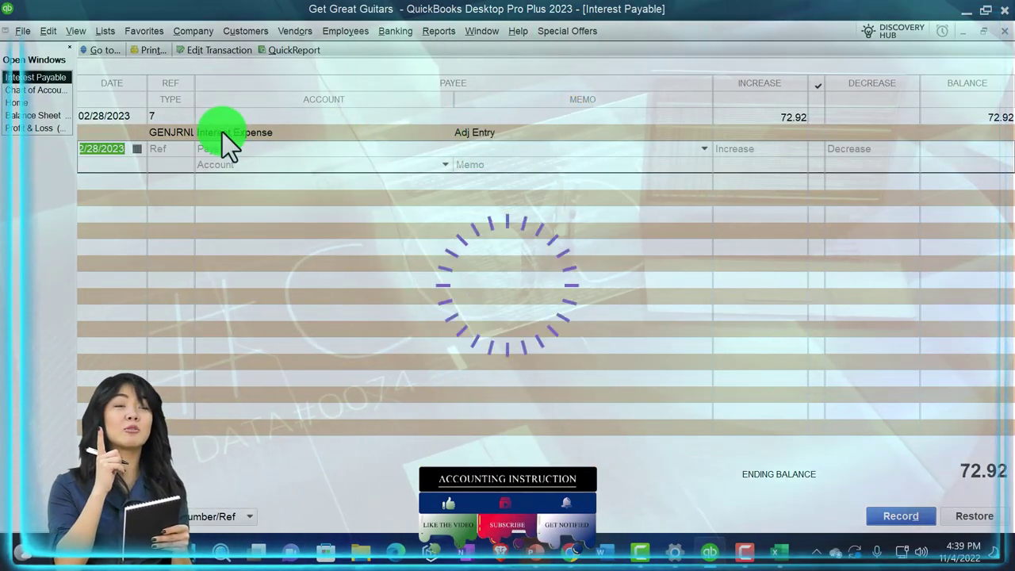
Open the journal entry behind the register transaction, carry the memo Adj Entry to the Interest Expense line, and save the change
{"action": "double_click", "coordinate": [176, 135]}
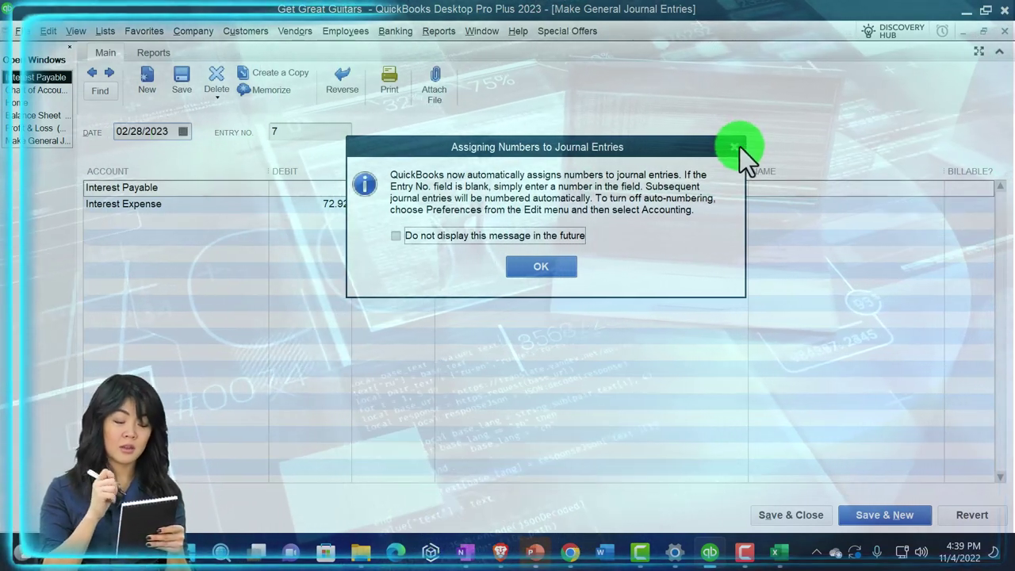
{"action": "left_click", "coordinate": [731, 148]}
{"action": "left_click", "coordinate": [212, 191]}
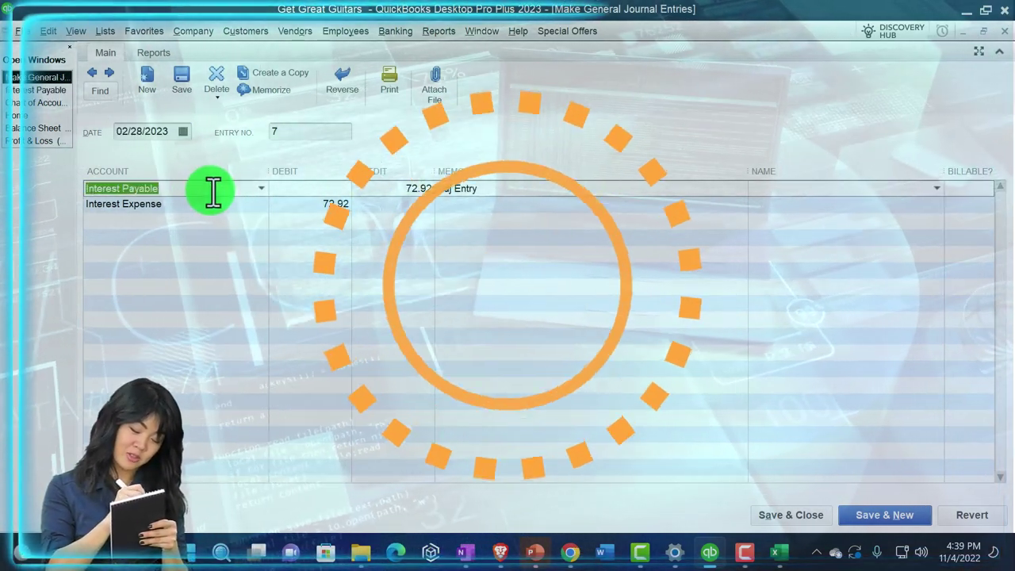
{"action": "key", "text": "Tab"}
{"action": "key", "text": "Tab"}
{"action": "key", "text": "Tab"}
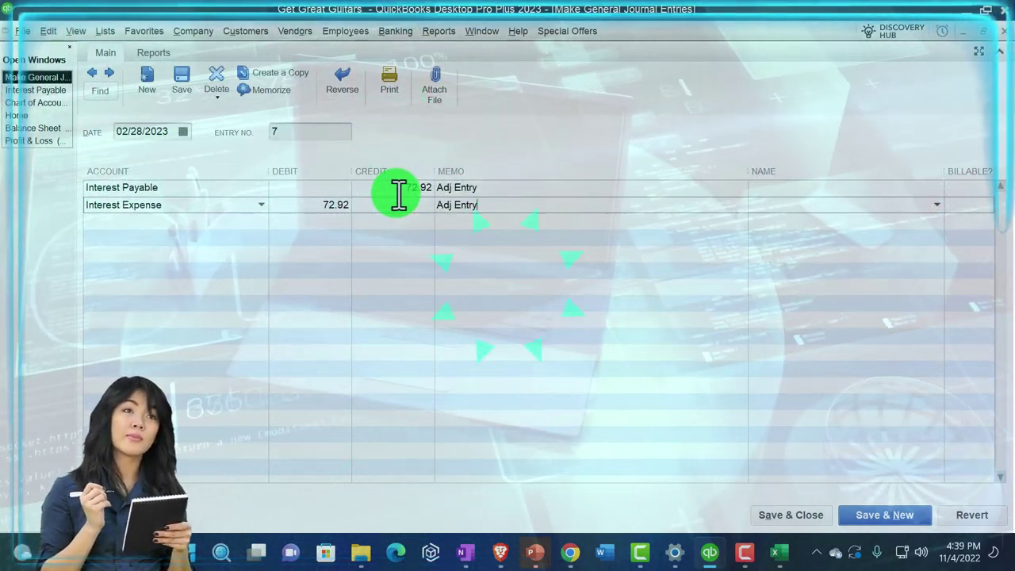
{"action": "left_click", "coordinate": [263, 205]}
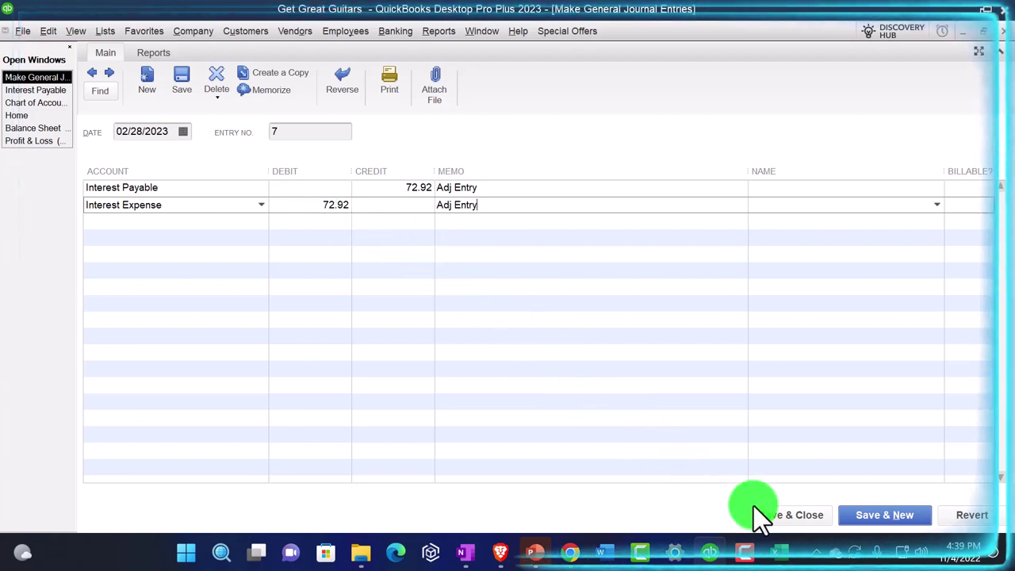
{"action": "left_click", "coordinate": [781, 520]}
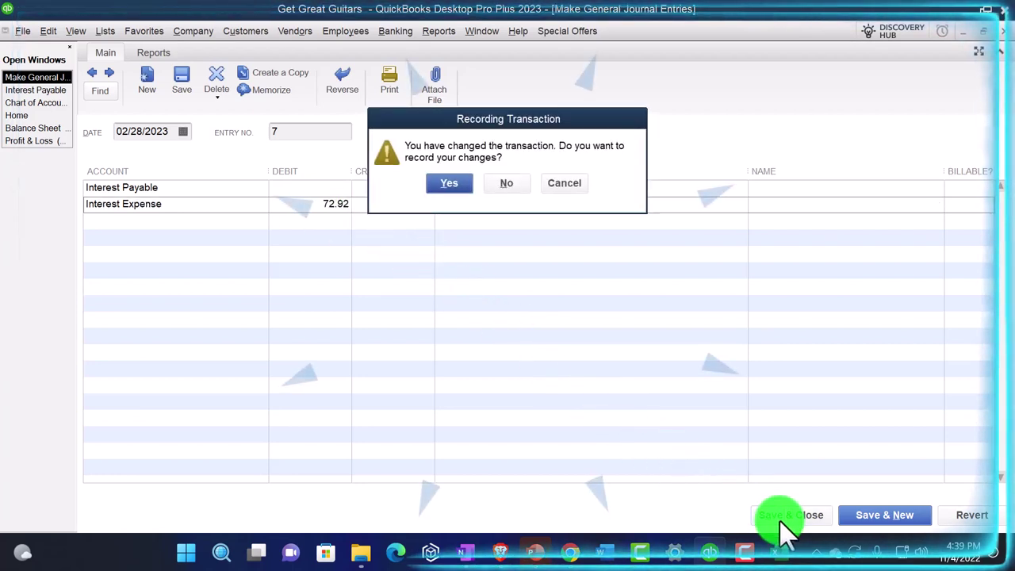
{"action": "left_click", "coordinate": [450, 183]}
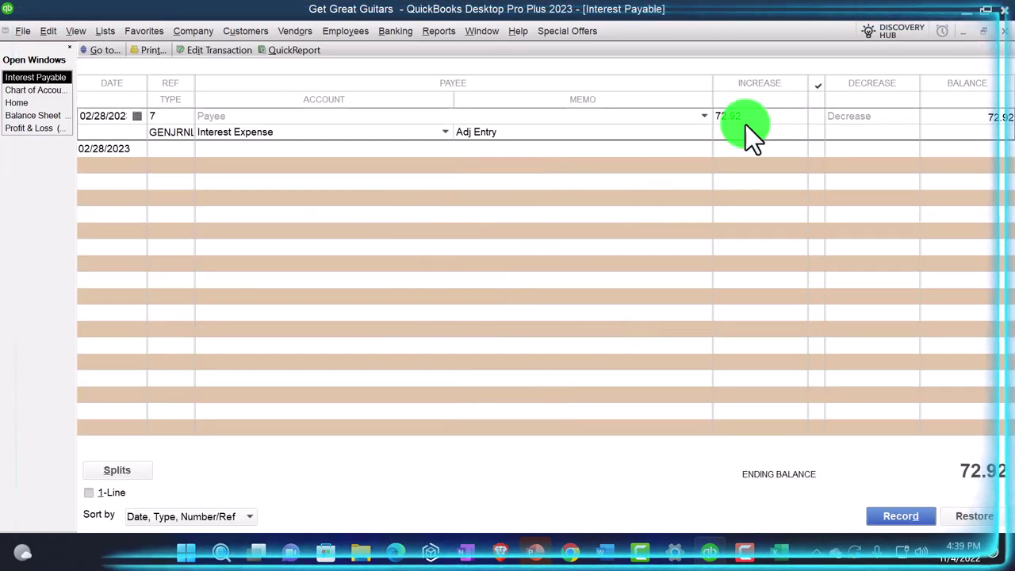
Close the Interest Payable register and check the Interest Payable line under other current liabilities on the Balance Sheet
{"action": "left_click", "coordinate": [1003, 34]}
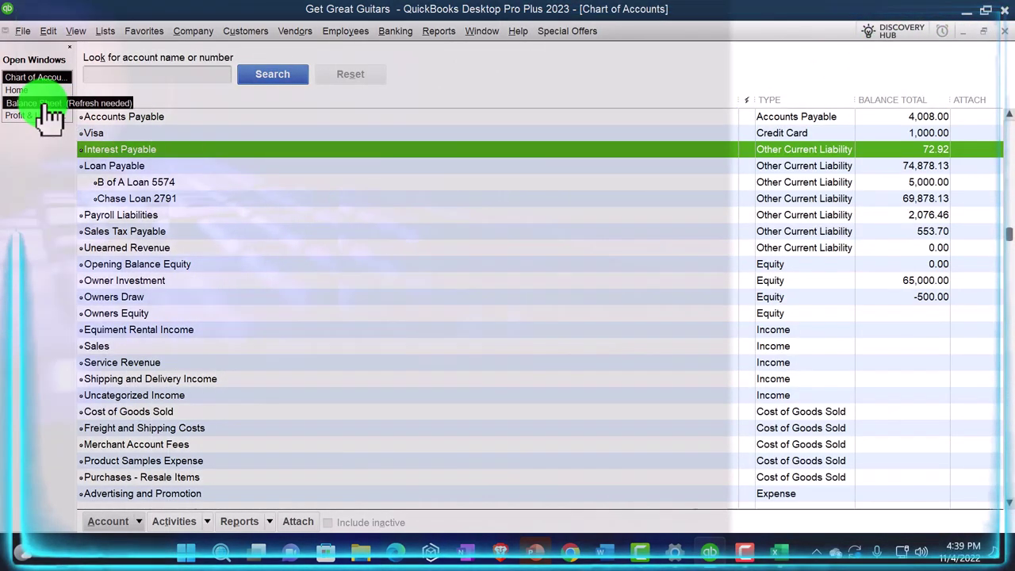
{"action": "left_click", "coordinate": [44, 104]}
{"action": "scroll", "coordinate": [444, 305], "scroll_direction": "down", "scroll_amount": 4}
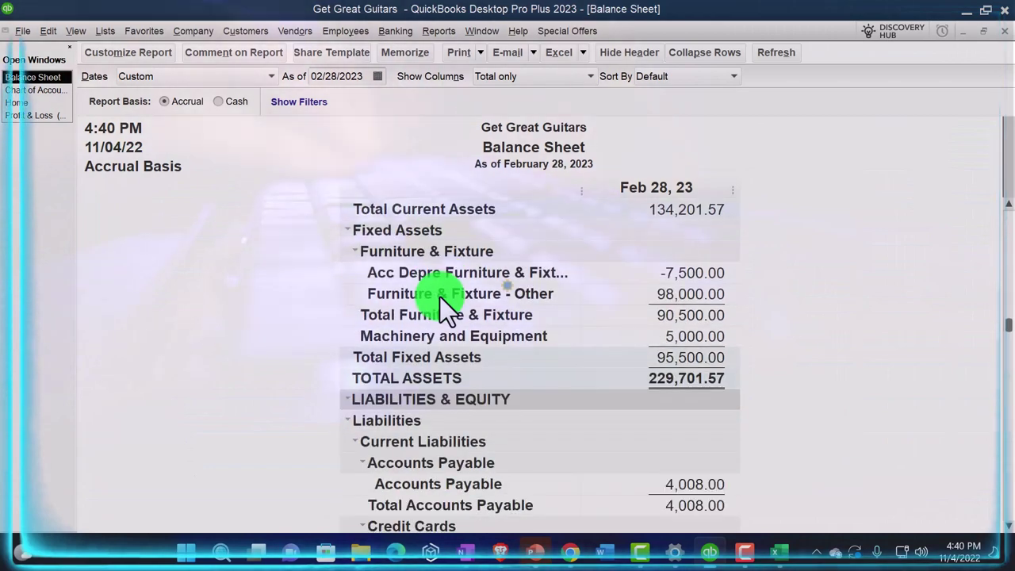
{"action": "scroll", "coordinate": [441, 303], "scroll_direction": "down", "scroll_amount": 5}
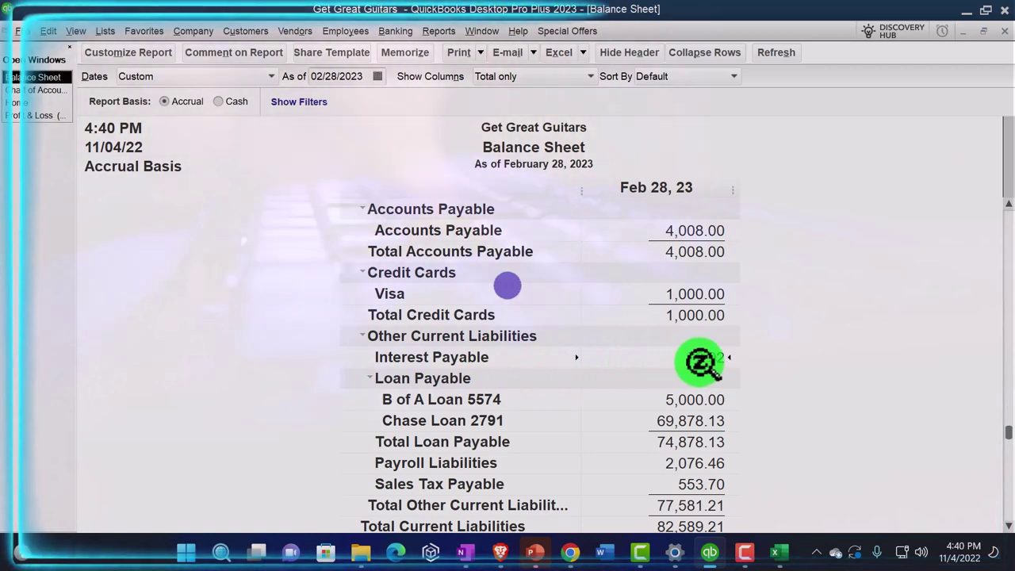
{"action": "scroll", "coordinate": [712, 401], "scroll_direction": "down", "scroll_amount": 1}
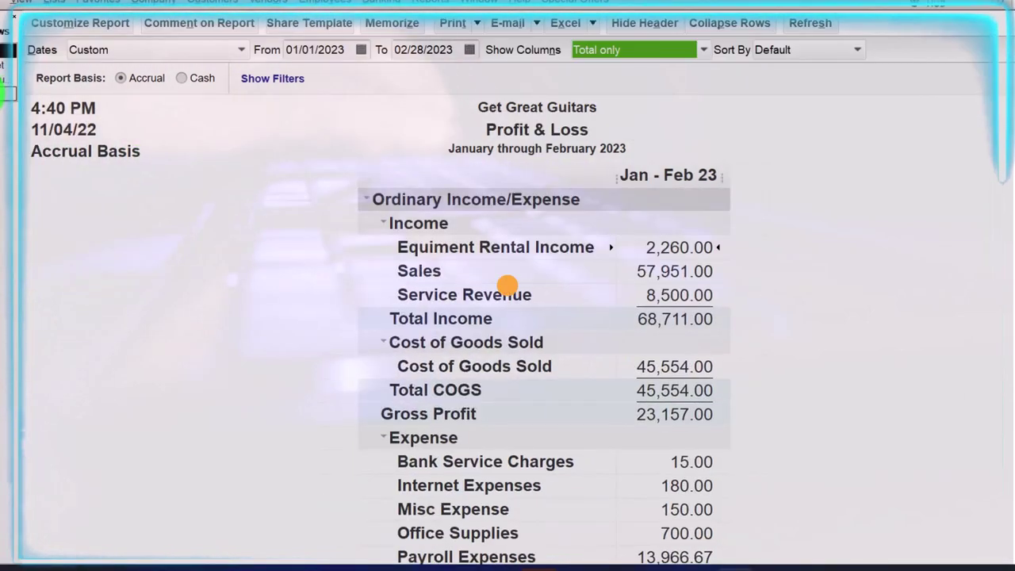
Examine the transaction detail behind Interest Expense on the Profit & Loss report and return to the report
{"action": "scroll", "coordinate": [464, 420], "scroll_direction": "down", "scroll_amount": 2}
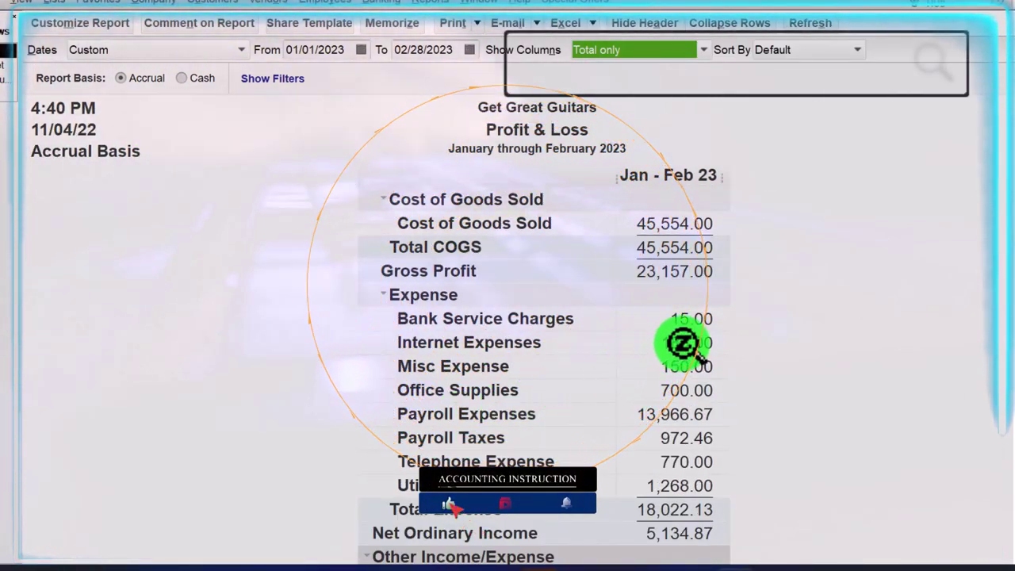
{"action": "double_click", "coordinate": [682, 343]}
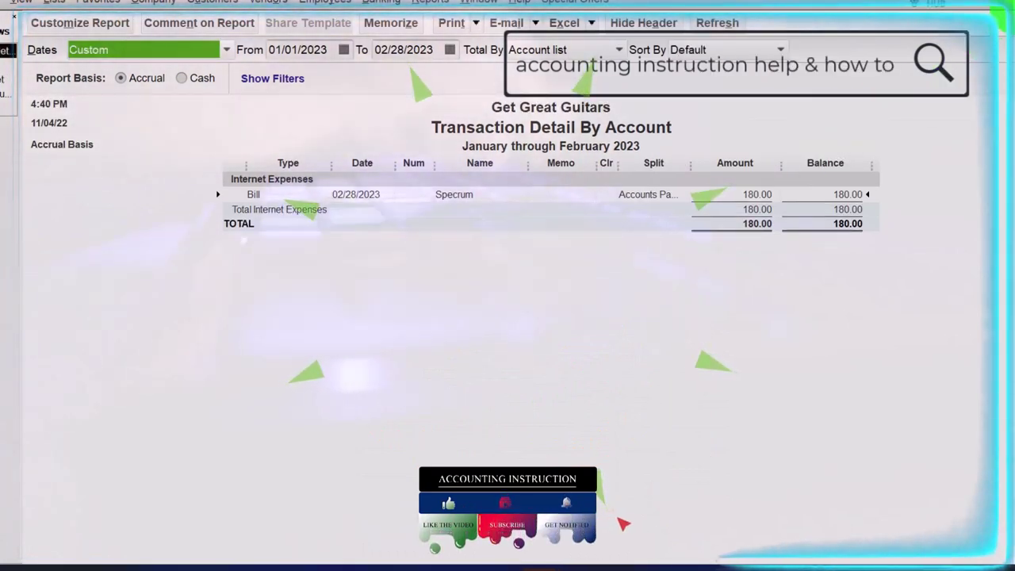
{"action": "key", "text": "Escape"}
{"action": "scroll", "coordinate": [793, 408], "scroll_direction": "down", "scroll_amount": 3}
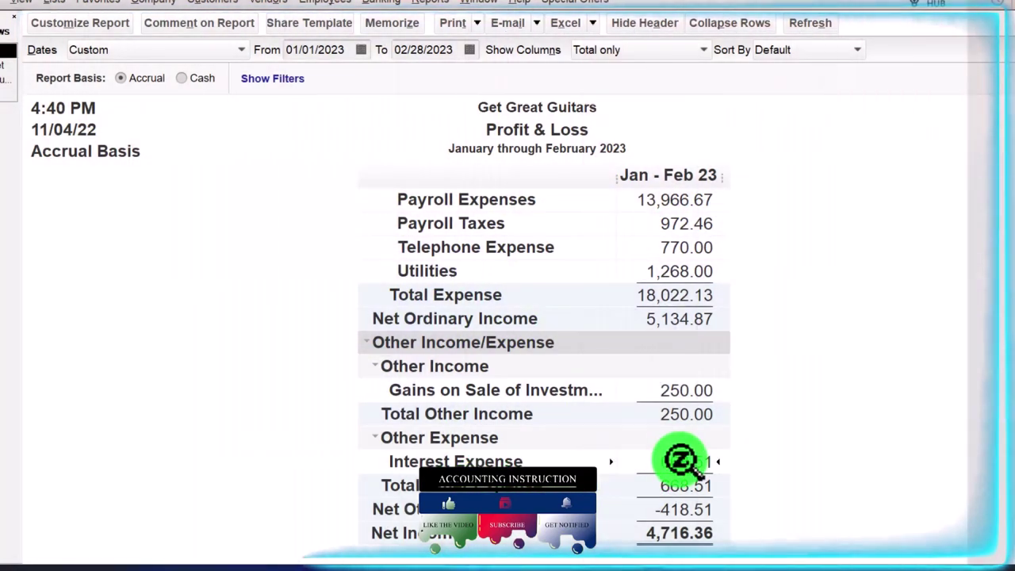
{"action": "double_click", "coordinate": [683, 462]}
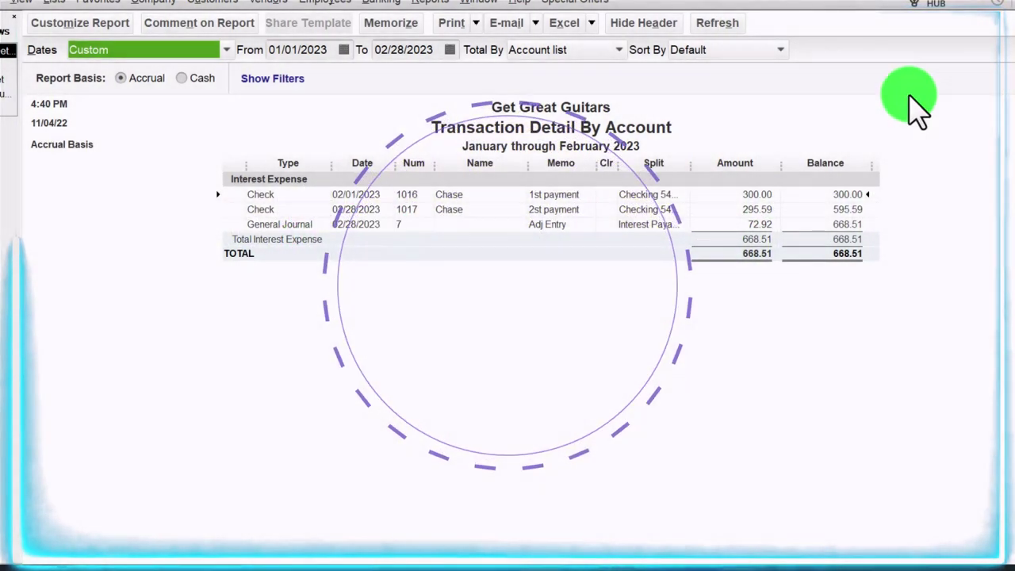
{"action": "key", "text": "Escape"}
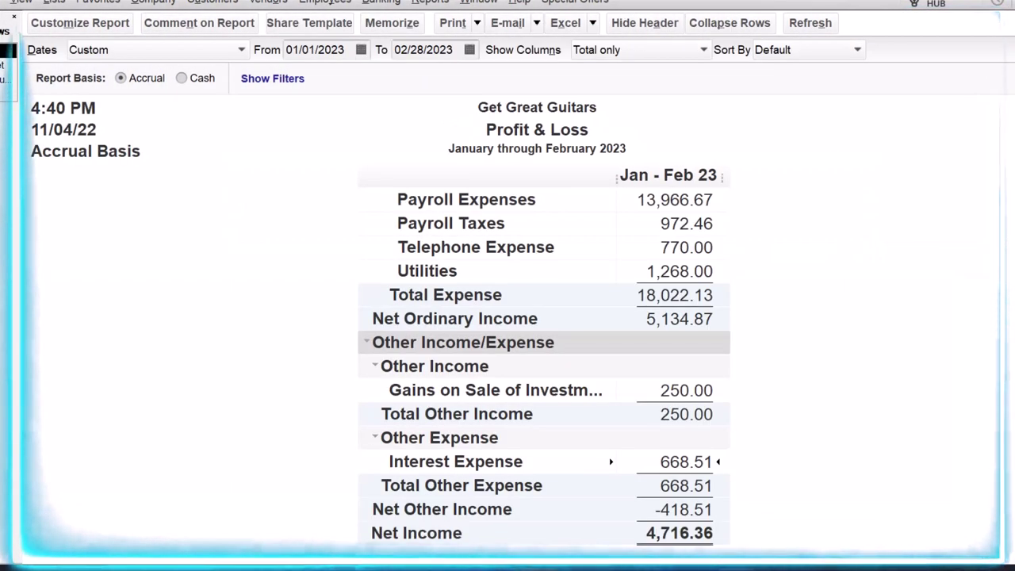
{"action": "scroll", "coordinate": [811, 345], "scroll_direction": "up", "scroll_amount": 5}
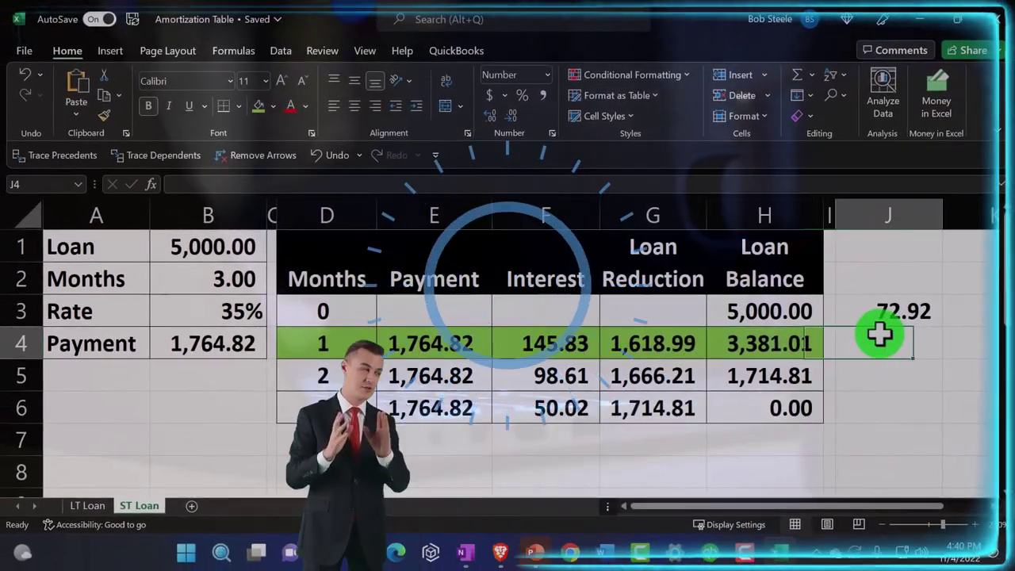
Narrow column K as a spacer beside the half-month interest figure and enter Cash in L1 to start a payment journal entry
{"action": "key", "text": "Up"}
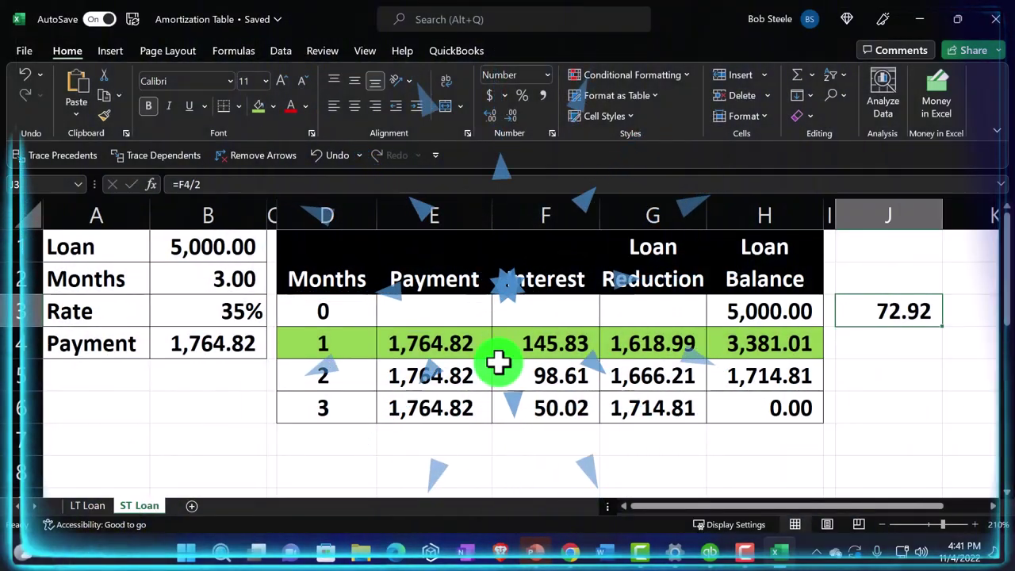
{"action": "left_click", "coordinate": [432, 347]}
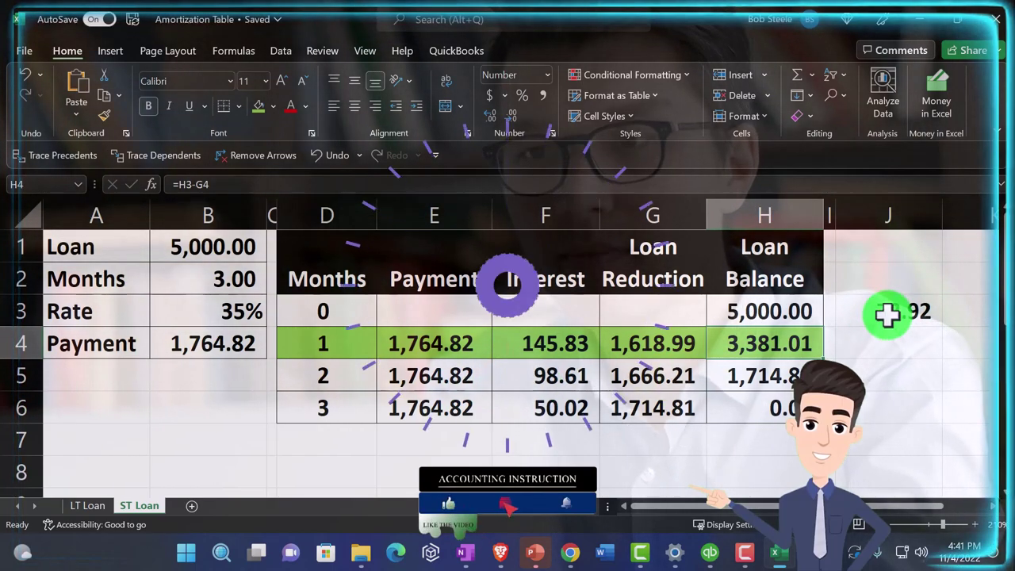
{"action": "left_click", "coordinate": [924, 344]}
{"action": "key", "text": "Right"}
{"action": "key", "text": "Right"}
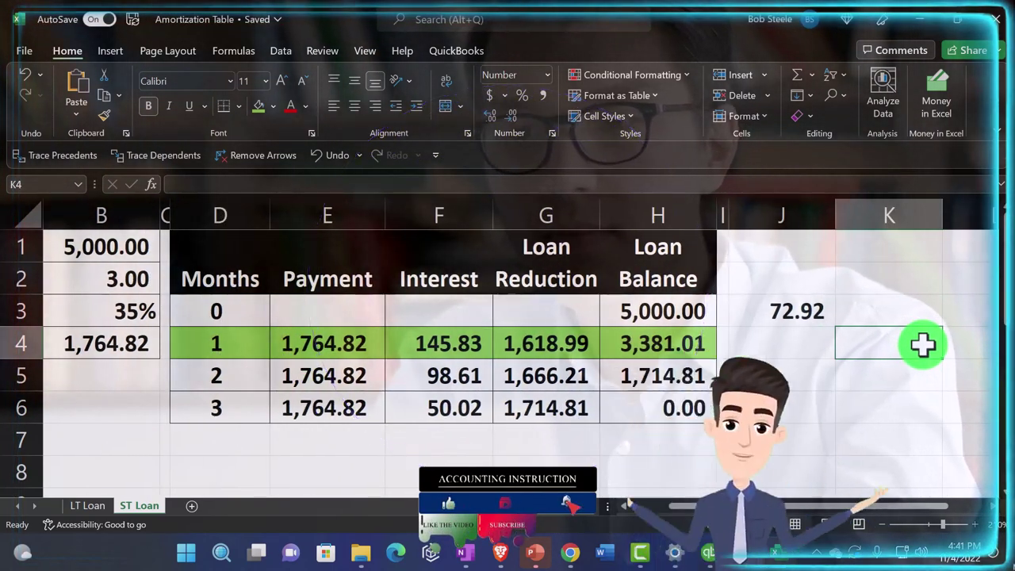
{"action": "key", "text": "Up"}
{"action": "key", "text": "Up"}
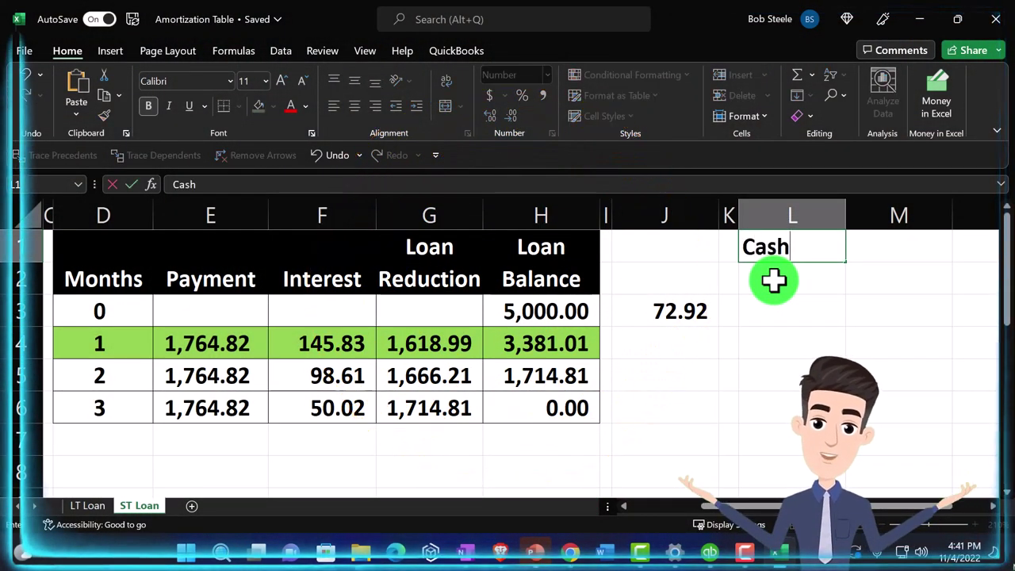
Credit Cash in N1 with the negative of the month 1 payment in E4
{"action": "key", "text": "Tab"}
{"action": "key", "text": "Tab"}
{"action": "type", "text": "-"}
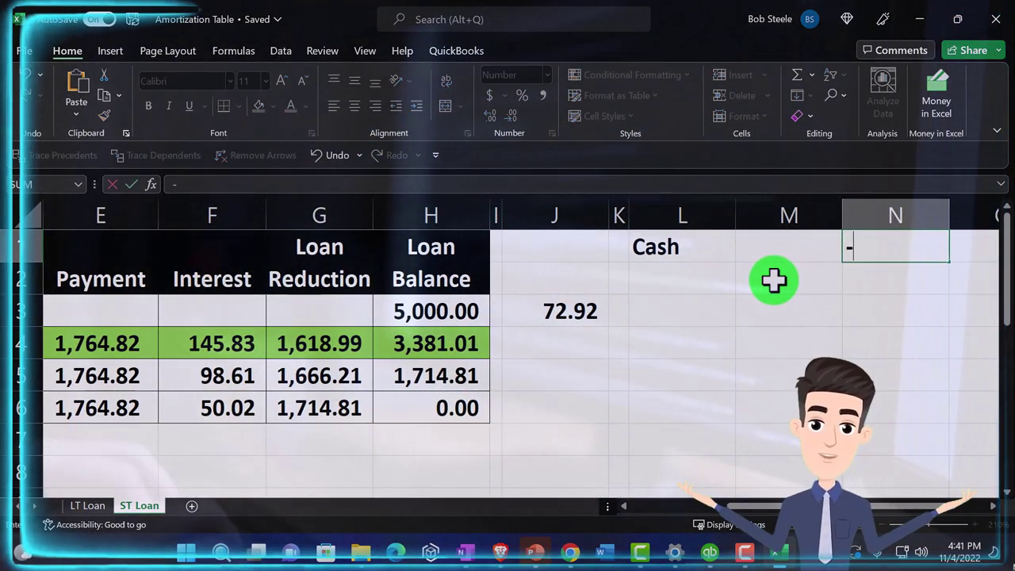
{"action": "key", "text": "Down"}
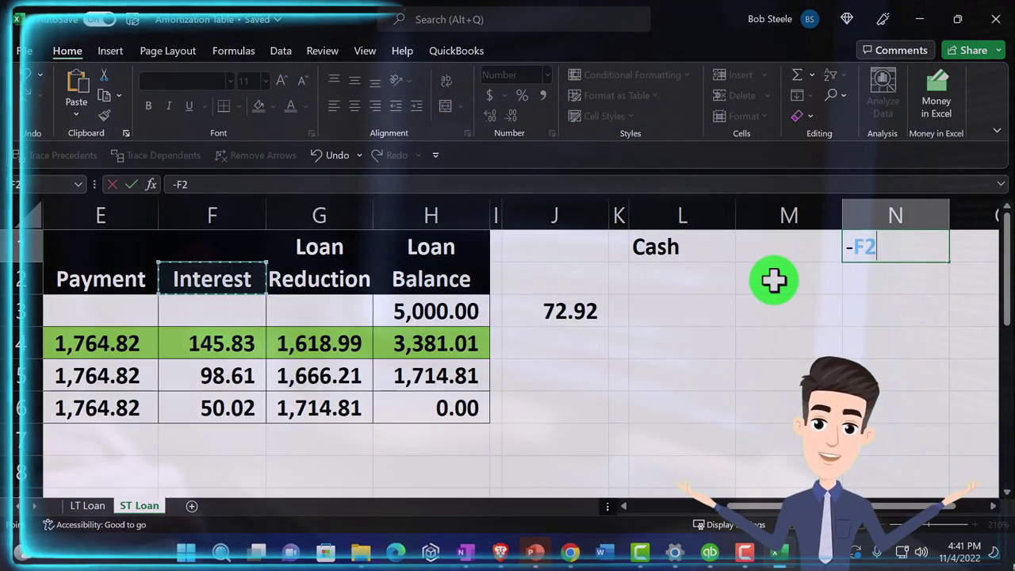
{"action": "key", "text": "Left"}
{"action": "key", "text": "Down"}
{"action": "key", "text": "Return"}
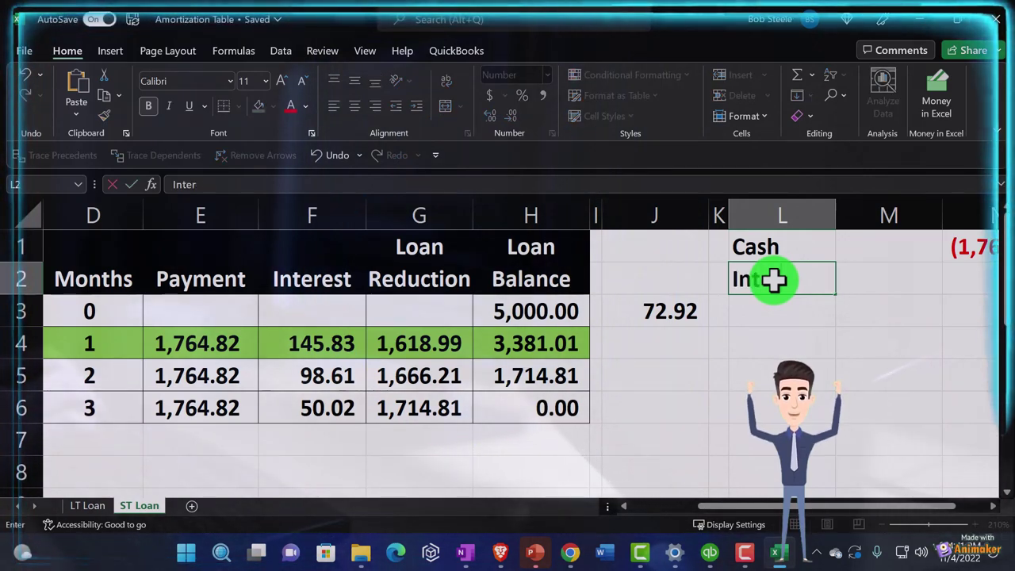
Add an interest expense line in row 2 and link its debit in M2 to the month 1 interest in F4
{"action": "type", "text": "Expese"}
{"action": "key", "text": "Tab"}
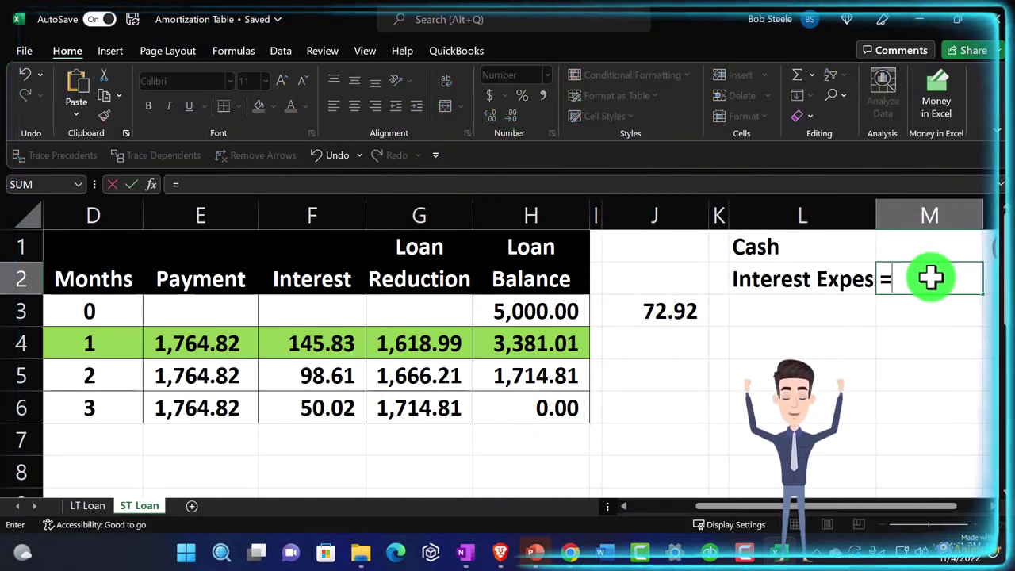
{"action": "type", "text": "="}
{"action": "key", "text": "Left"}
{"action": "key", "text": "Left"}
{"action": "key", "text": "Left"}
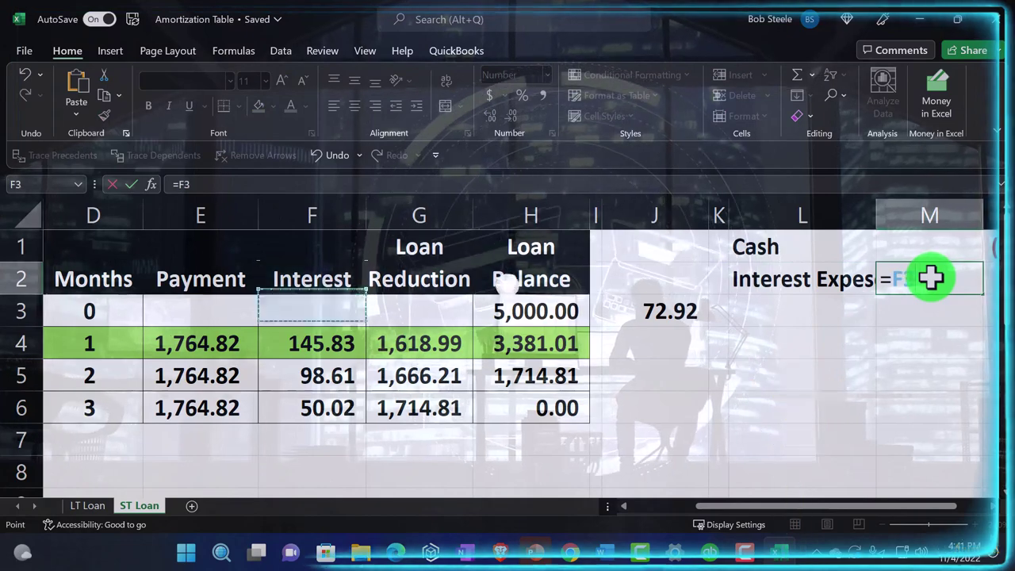
{"action": "key", "text": "Down"}
{"action": "key", "text": "Return"}
Correct the spelling of the L2 label to Interest Expense and fit column L to its contents
{"action": "key", "text": "Right"}
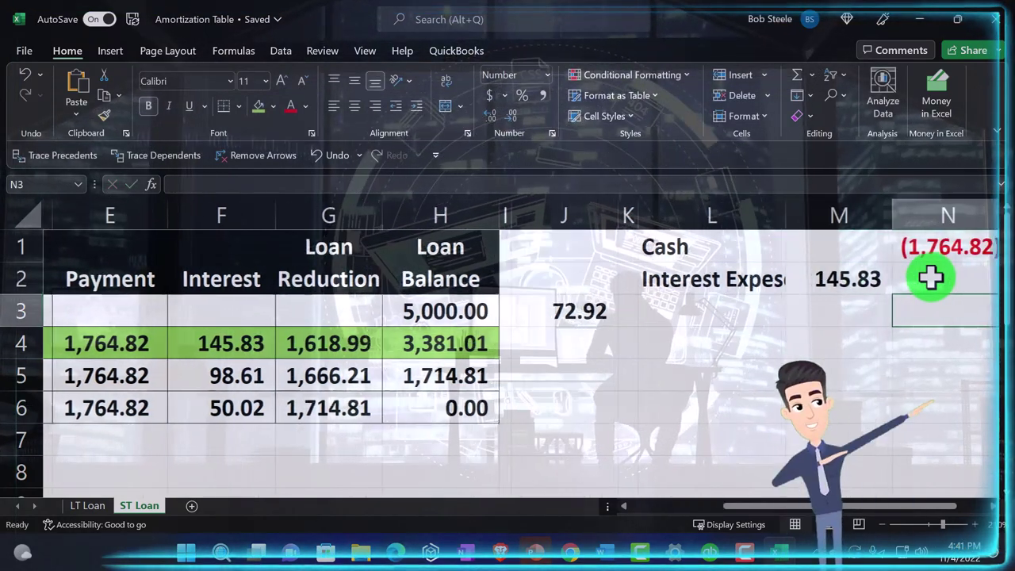
{"action": "key", "text": "Left"}
{"action": "key", "text": "Left"}
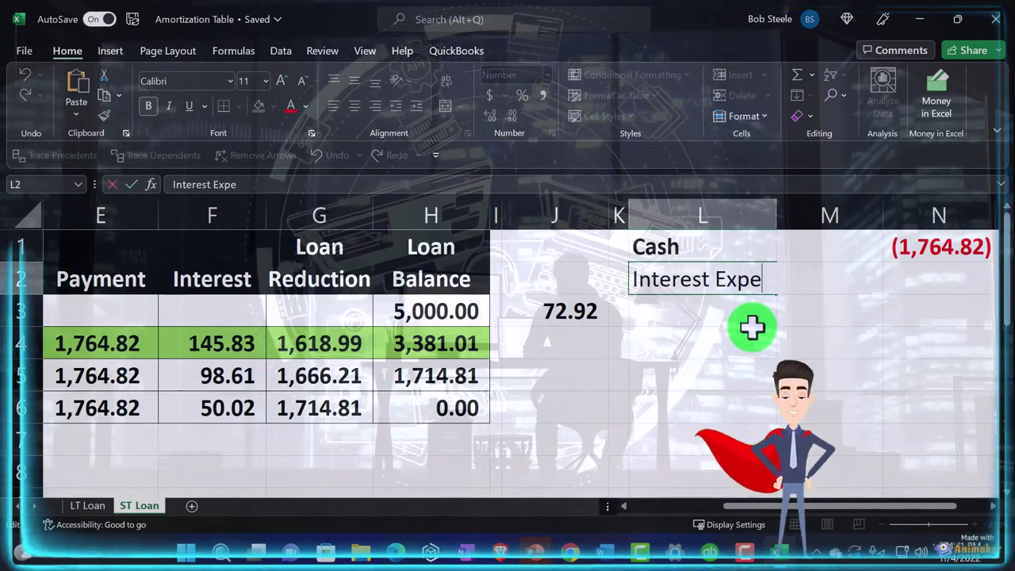
{"action": "key", "text": "Return"}
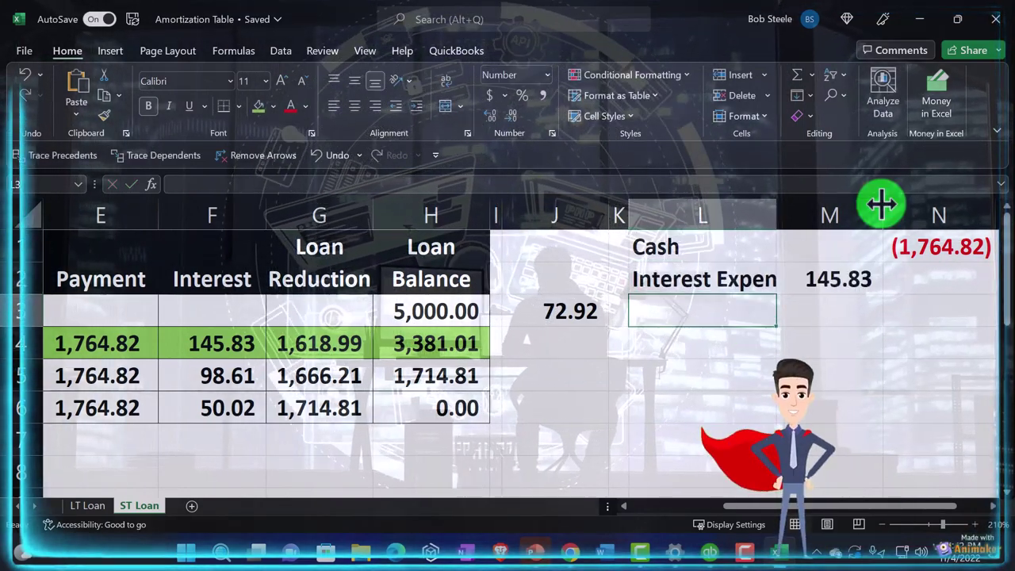
{"action": "double_click", "coordinate": [774, 216]}
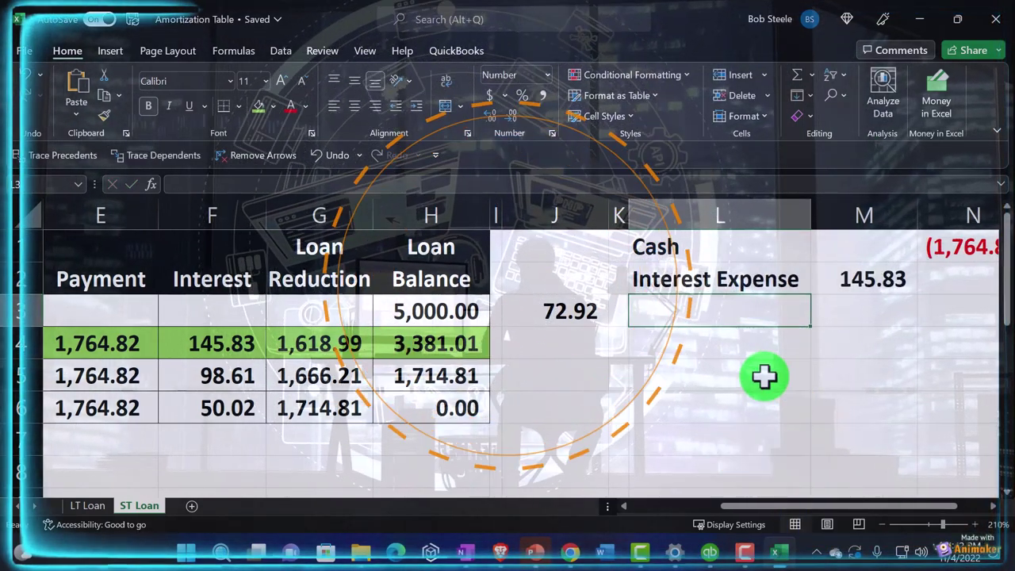
Enter Loan in L3 and debit it in M3 with the month 1 loan reduction from G4
{"action": "type", "text": "Loan"}
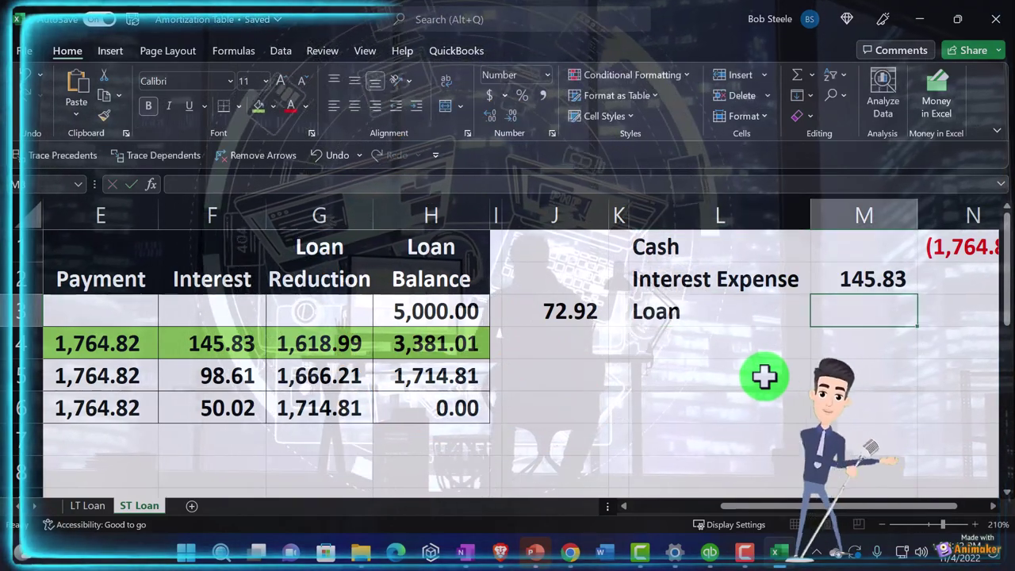
{"action": "type", "text": "+"}
{"action": "key", "text": "Left"}
{"action": "key", "text": "Left"}
{"action": "key", "text": "Left"}
{"action": "key", "text": "Left"}
{"action": "key", "text": "Left"}
{"action": "key", "text": "Left"}
{"action": "key", "text": "Down"}
{"action": "key", "text": "Return"}
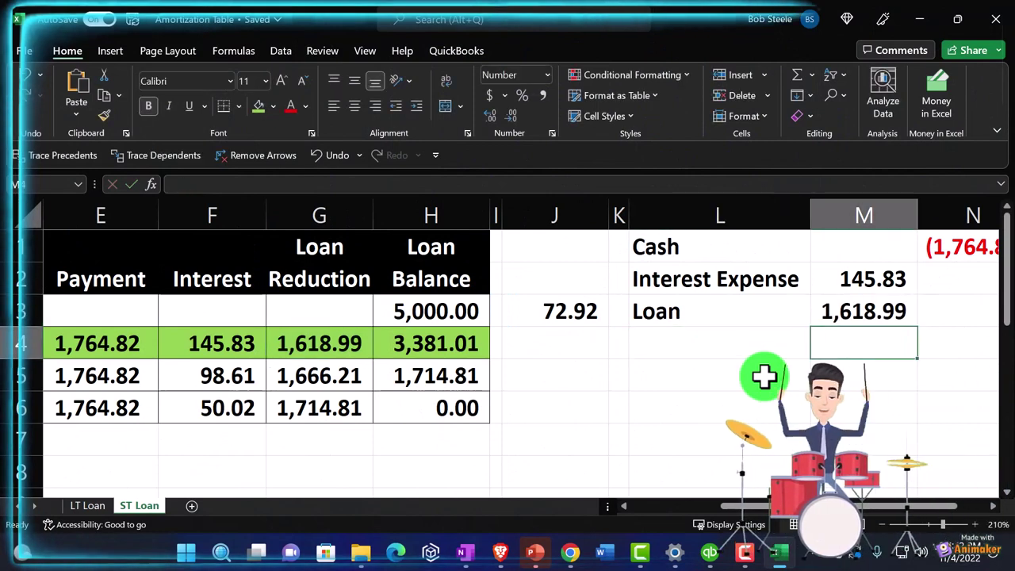
Review the payment entry in M1:N3, check Interest Payable on the QuickBooks Balance Sheet, and return to the Excel amortization workbook
{"action": "key", "text": "Right"}
{"action": "key", "text": "Right"}
{"action": "left_click_drag", "start_coordinate": [654, 255], "coordinate": [729, 310]}
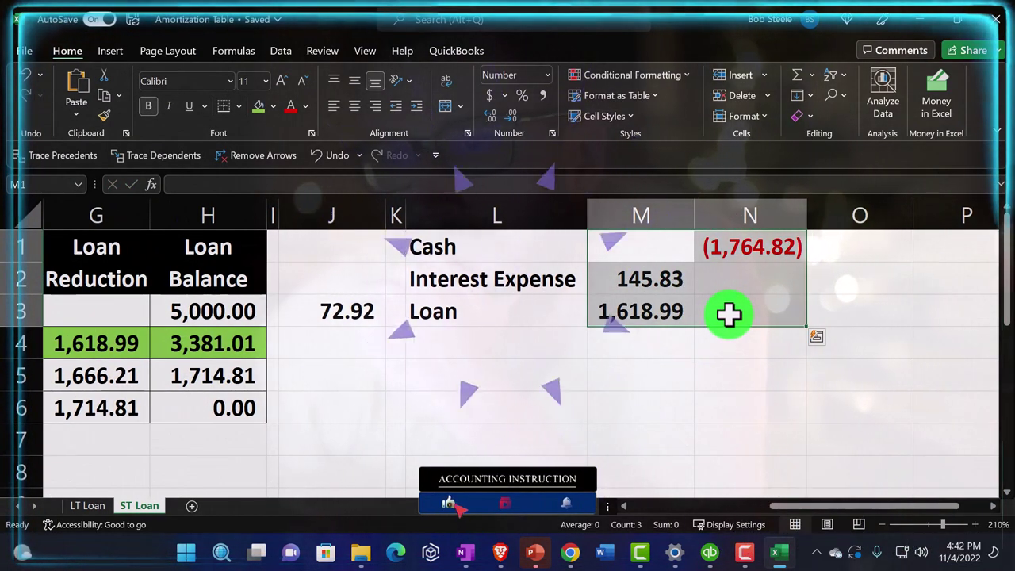
{"action": "left_click", "coordinate": [493, 365]}
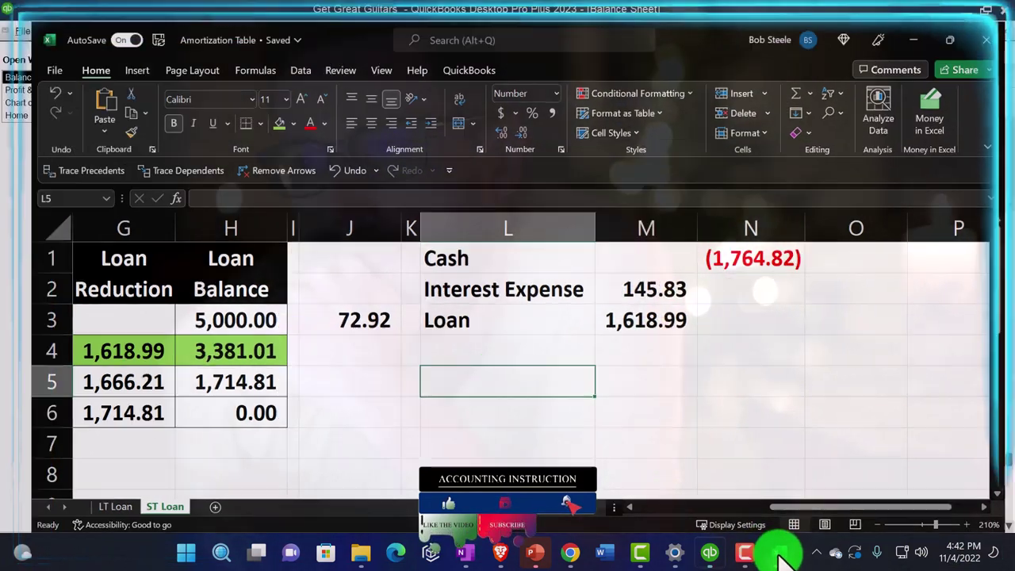
{"action": "left_click", "coordinate": [781, 553]}
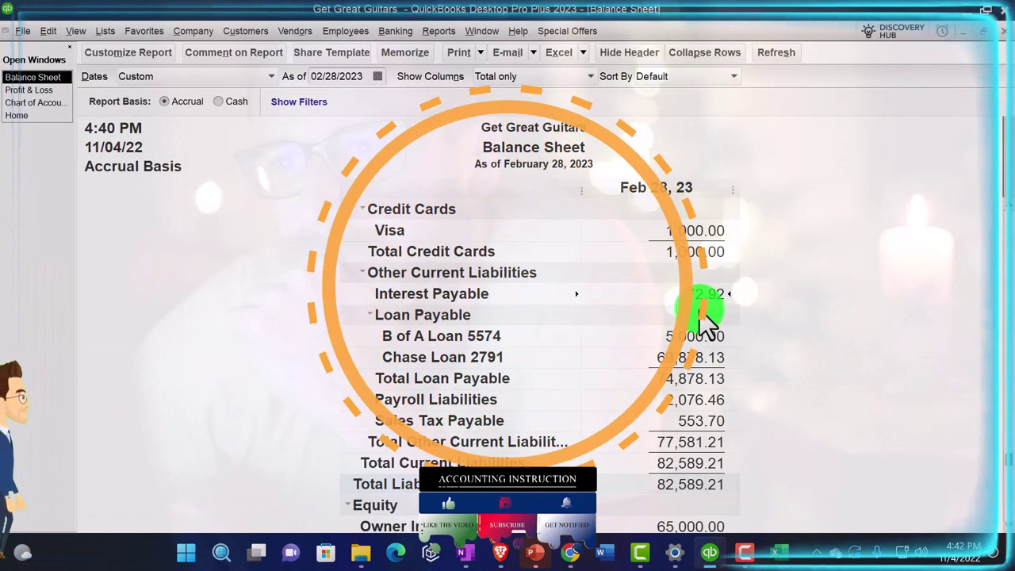
{"action": "left_click", "coordinate": [778, 556]}
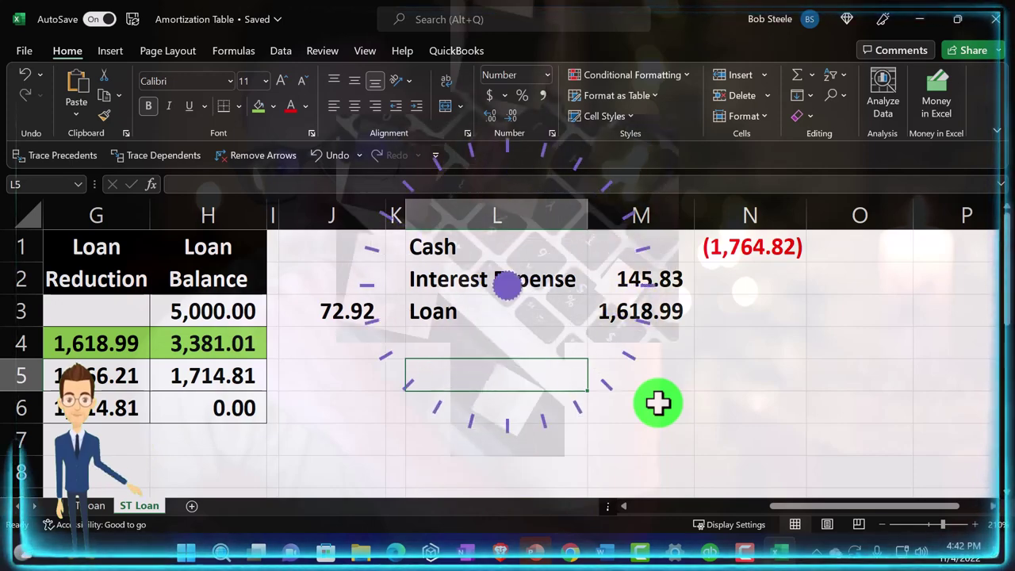
Start a second payment entry with Cash in L5, crediting N5 with the negative of the month 1 payment in E4
{"action": "type", "text": "Cash"}
{"action": "key", "text": "Tab"}
{"action": "key", "text": "Tab"}
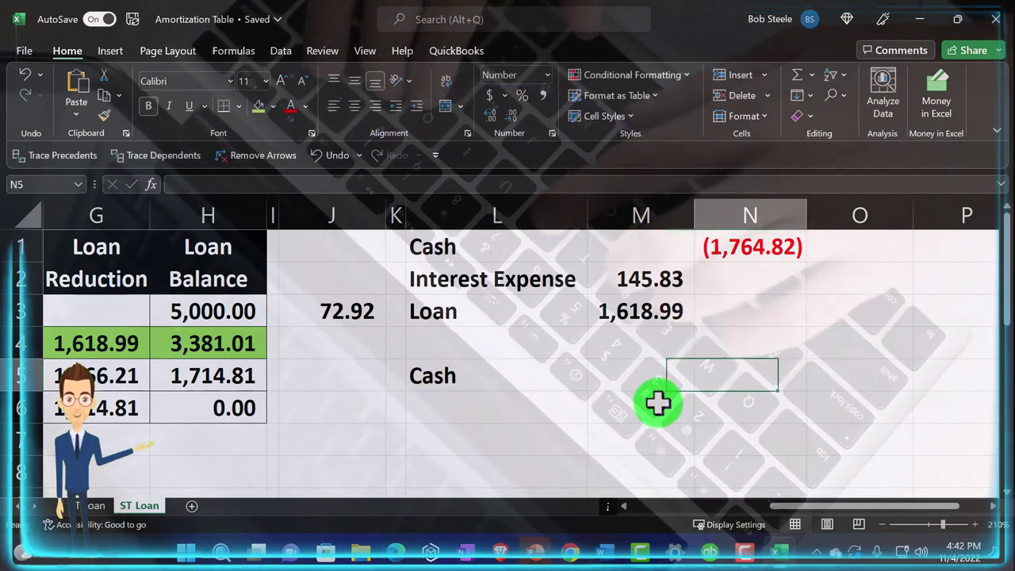
{"action": "type", "text": "-"}
{"action": "key", "text": "Left"}
{"action": "key", "text": "Left"}
{"action": "key", "text": "Left"}
{"action": "key", "text": "Left"}
{"action": "key", "text": "Left"}
{"action": "key", "text": "Left"}
{"action": "key", "text": "Left"}
{"action": "key", "text": "Left"}
{"action": "key", "text": "Left"}
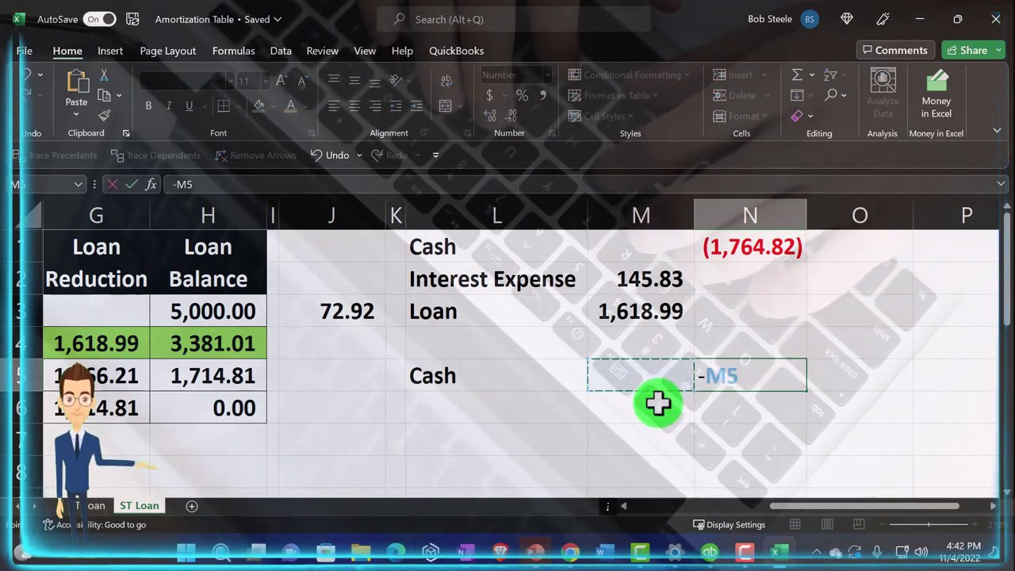
{"action": "key", "text": "Up"}
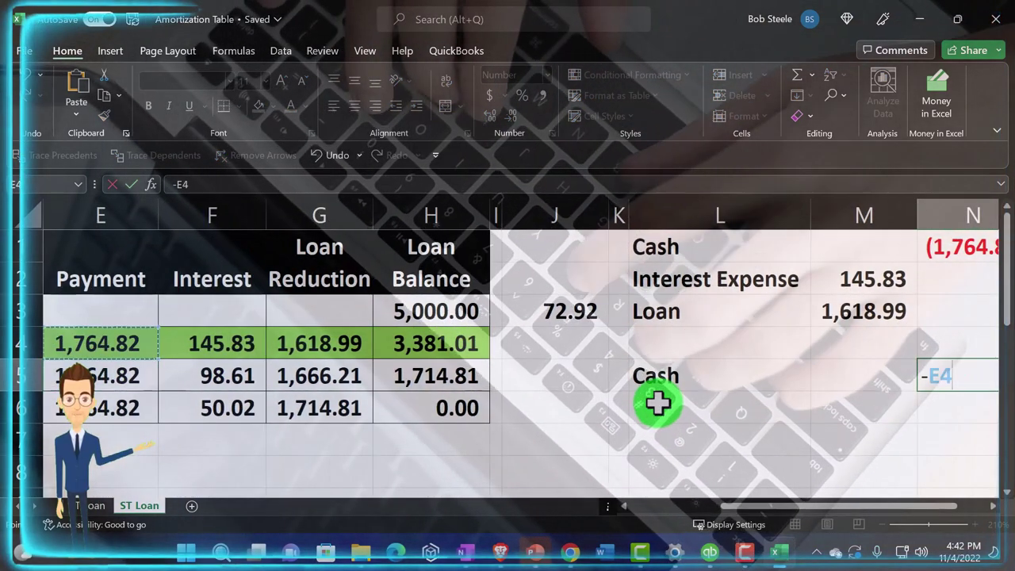
{"action": "key", "text": "Return"}
Label L6 Interest payable under the second entry's Cash line
{"action": "key", "text": "Right"}
{"action": "key", "text": "Right"}
{"action": "key", "text": "Right"}
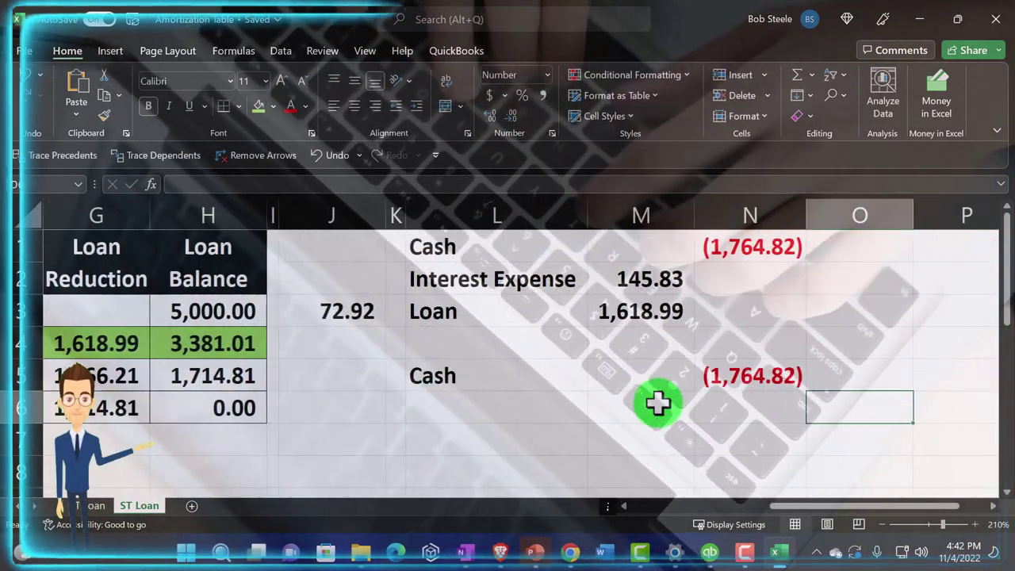
{"action": "key", "text": "Left"}
{"action": "key", "text": "Left"}
{"action": "key", "text": "Left"}
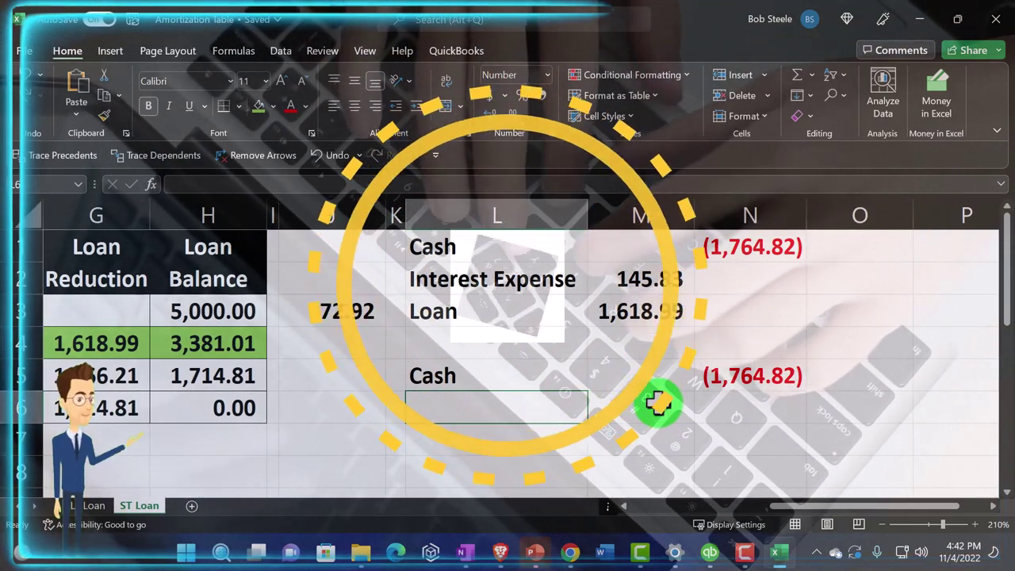
{"action": "type", "text": "Inters"}
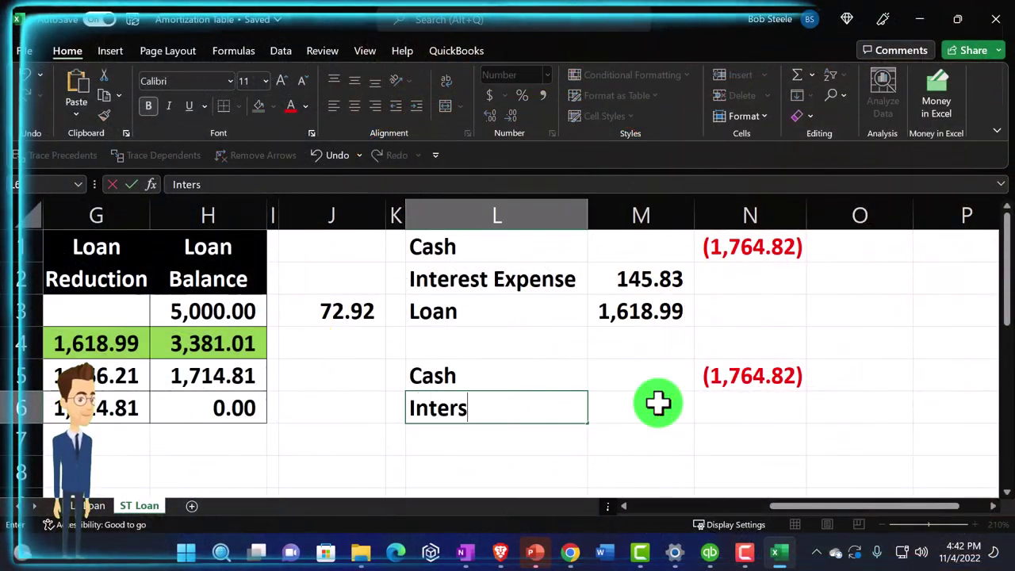
{"action": "key", "text": "BackSpace"}
{"action": "type", "text": "est pay"}
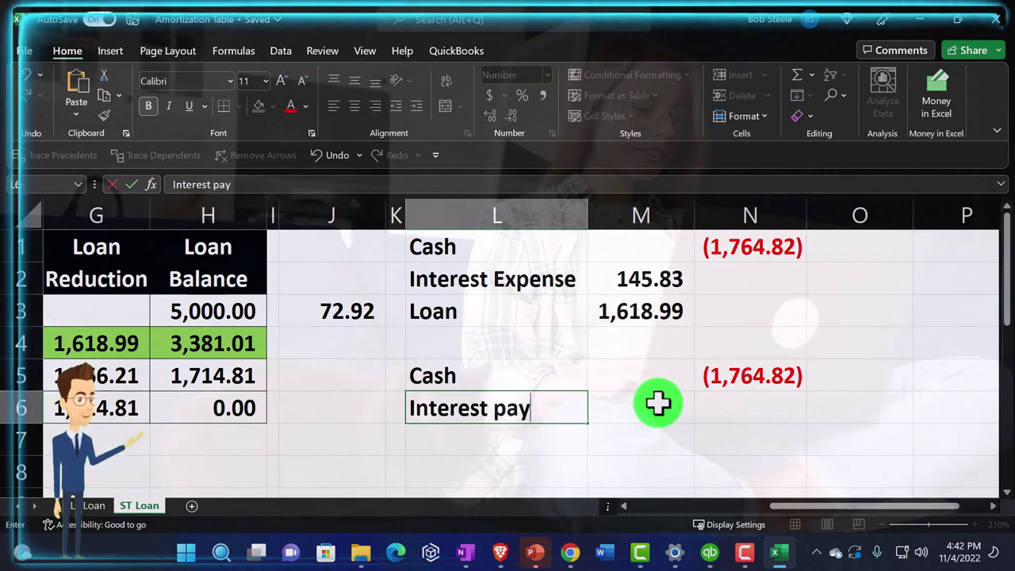
{"action": "type", "text": "alb"}
{"action": "key", "text": "BackSpace"}
{"action": "key", "text": "BackSpace"}
{"action": "type", "text": "bl"}
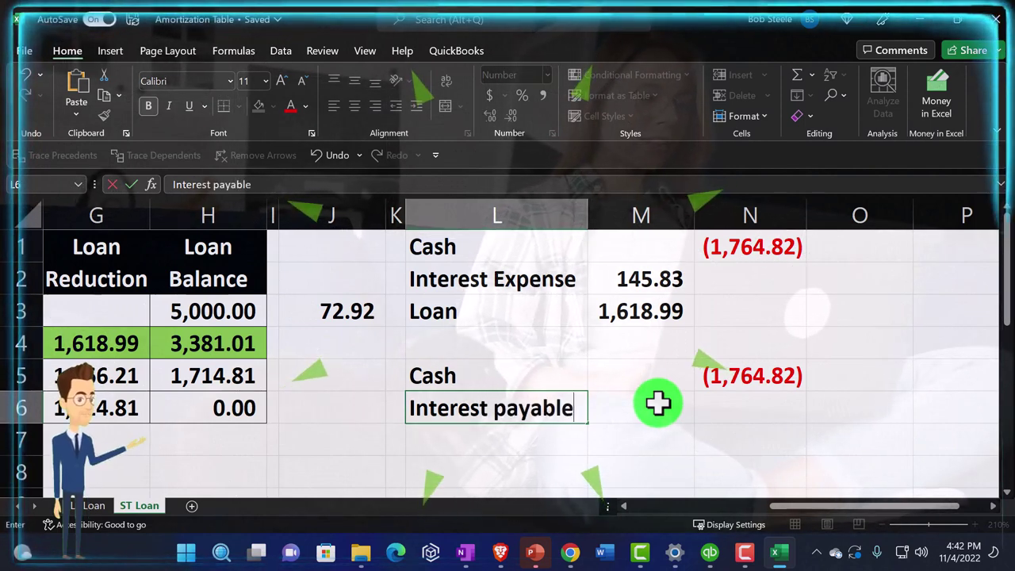
{"action": "type", "text": "e"}
{"action": "left_click", "coordinate": [658, 404]}
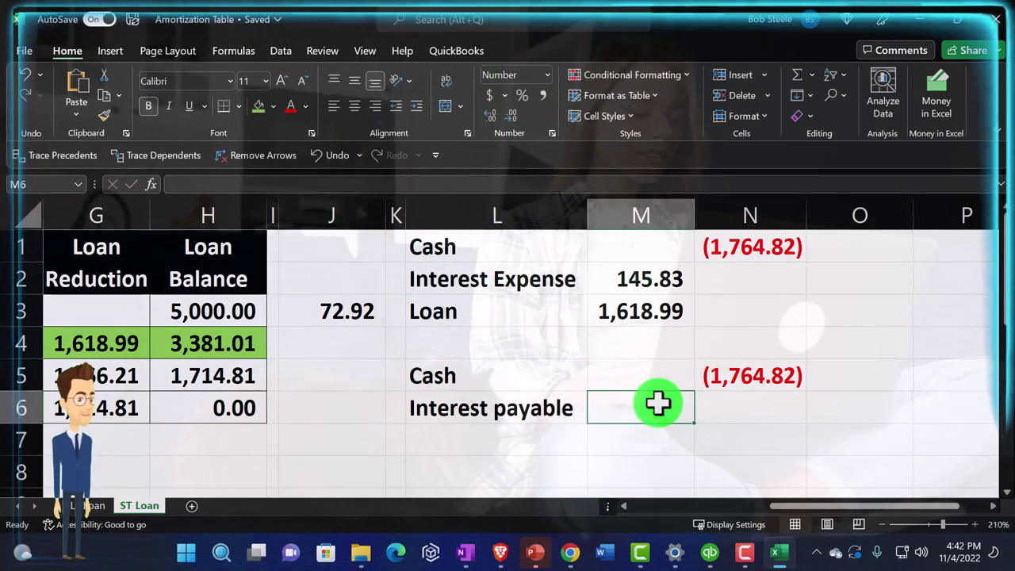
Check Interest Payable on the QuickBooks Balance Sheet, return to Excel, and link the Interest payable debit in M6 to the half-month interest in J3
{"action": "left_click", "coordinate": [781, 555]}
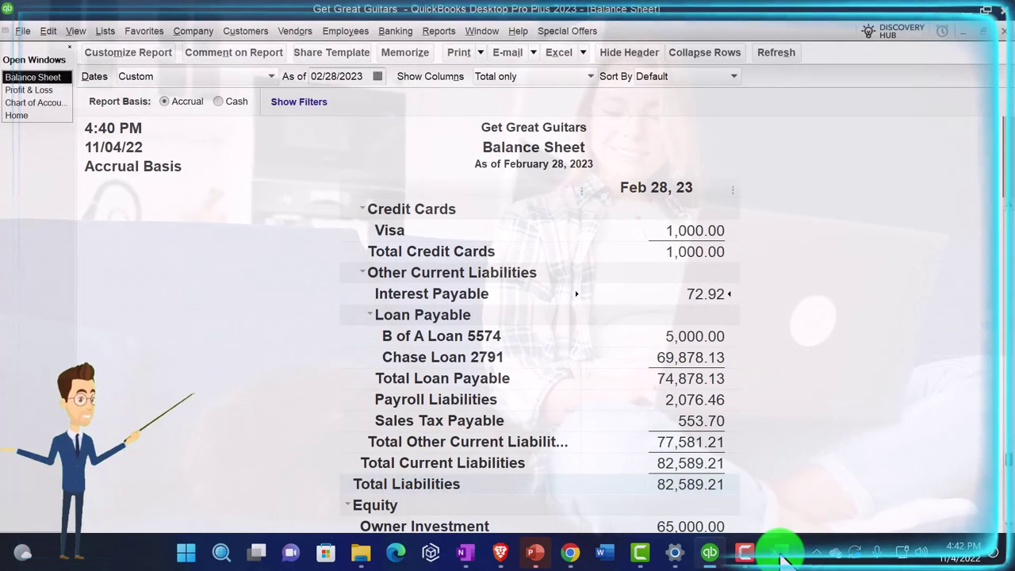
{"action": "left_click", "coordinate": [781, 555]}
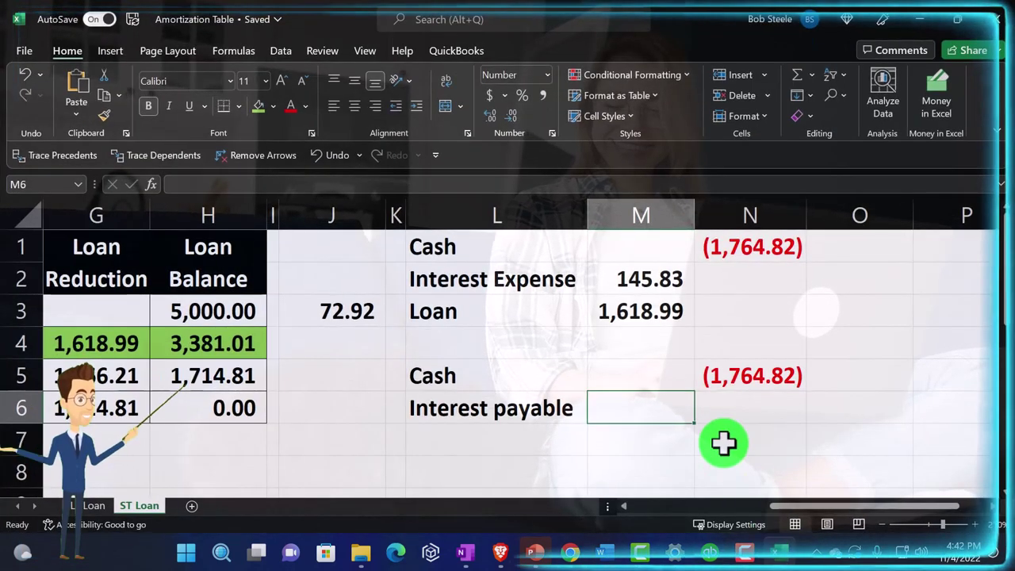
{"action": "type", "text": "="}
{"action": "key", "text": "Left"}
{"action": "key", "text": "Left"}
{"action": "key", "text": "Left"}
{"action": "key", "text": "Up"}
{"action": "key", "text": "Up"}
{"action": "key", "text": "Up"}
{"action": "key", "text": "Return"}
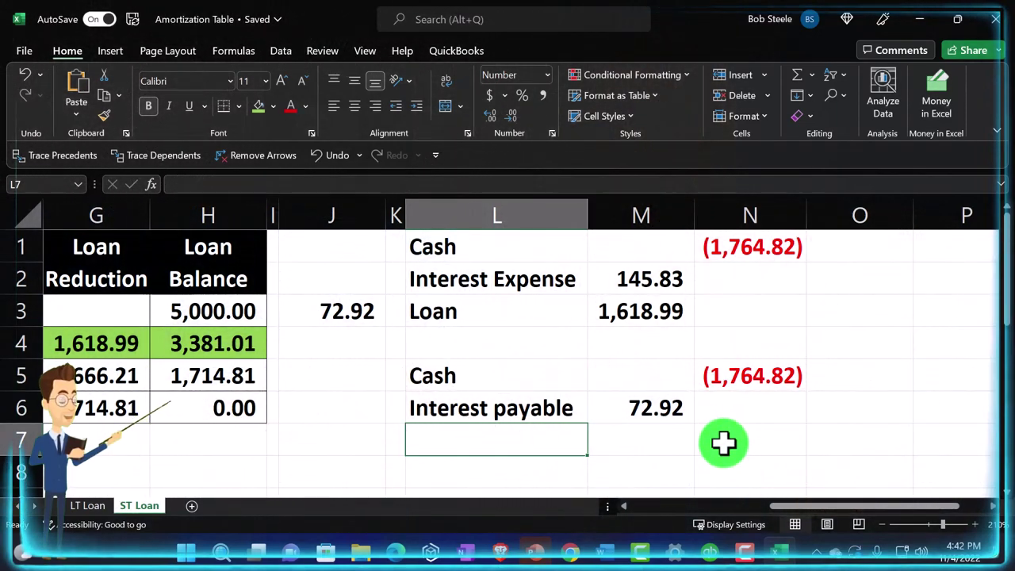
Link L7 to the Loan label in L3 and debit M7 with the month 1 loan reduction from the amortization table
{"action": "type", "text": "="}
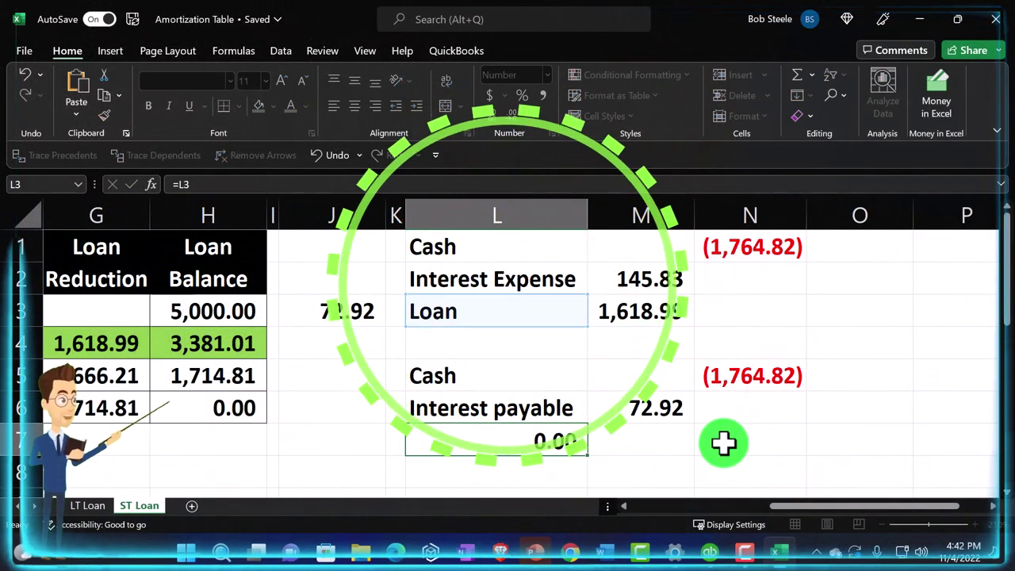
{"action": "key", "text": "Tab"}
{"action": "type", "text": "="}
{"action": "key", "text": "Left"}
{"action": "key", "text": "Left"}
{"action": "key", "text": "Left"}
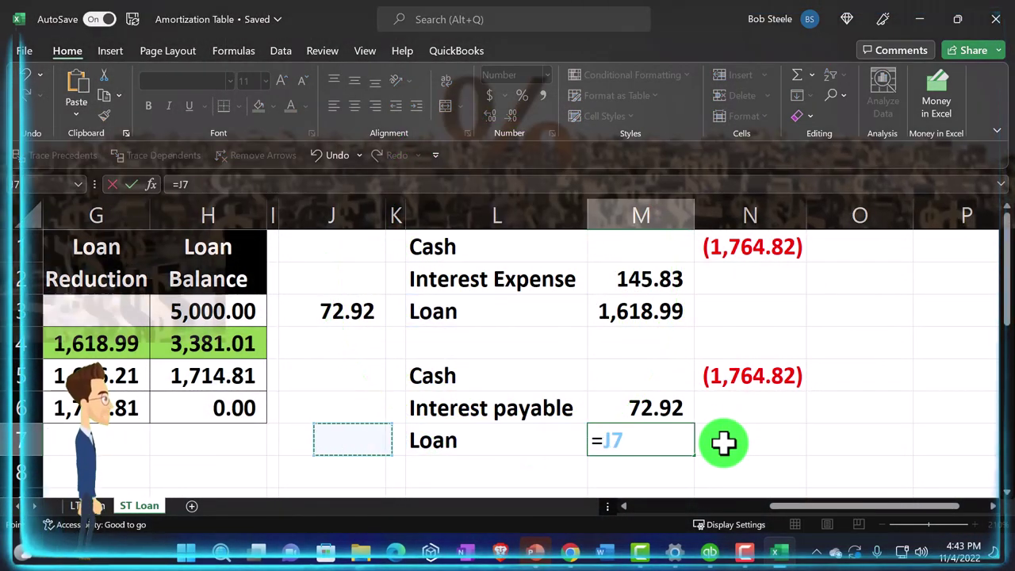
{"action": "key", "text": "Return"}
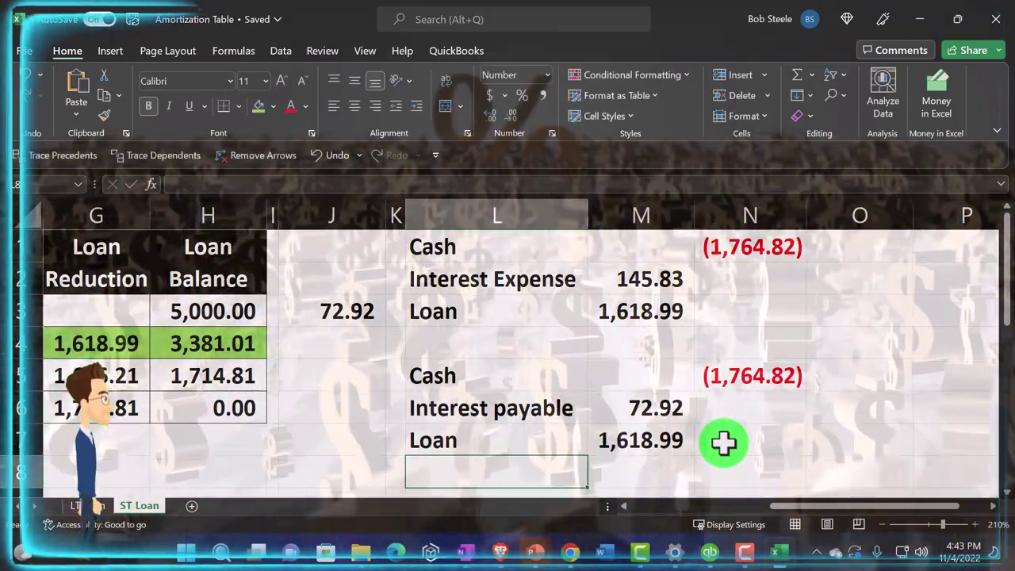
Label L8 Interest expense and debit M8 with the remaining 72.92 of interest to balance the second payment entry
{"action": "type", "text": "Interest payable"}
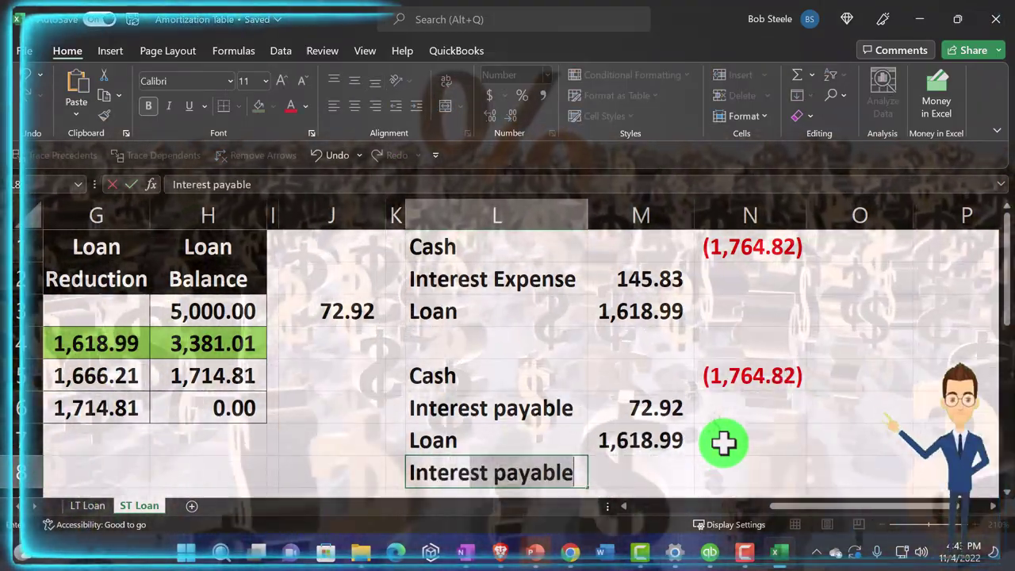
{"action": "key", "text": "Right"}
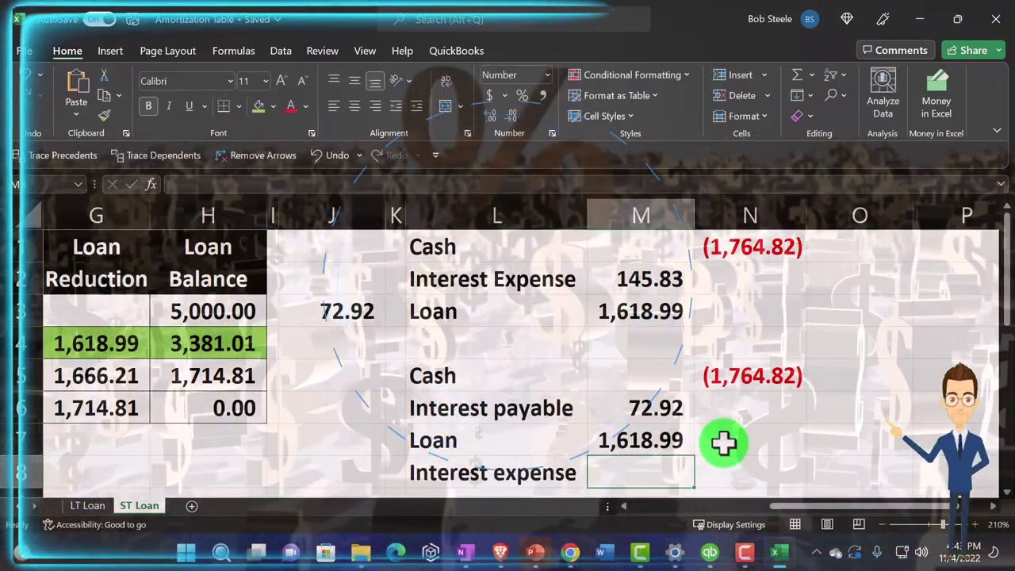
{"action": "type", "text": "-"}
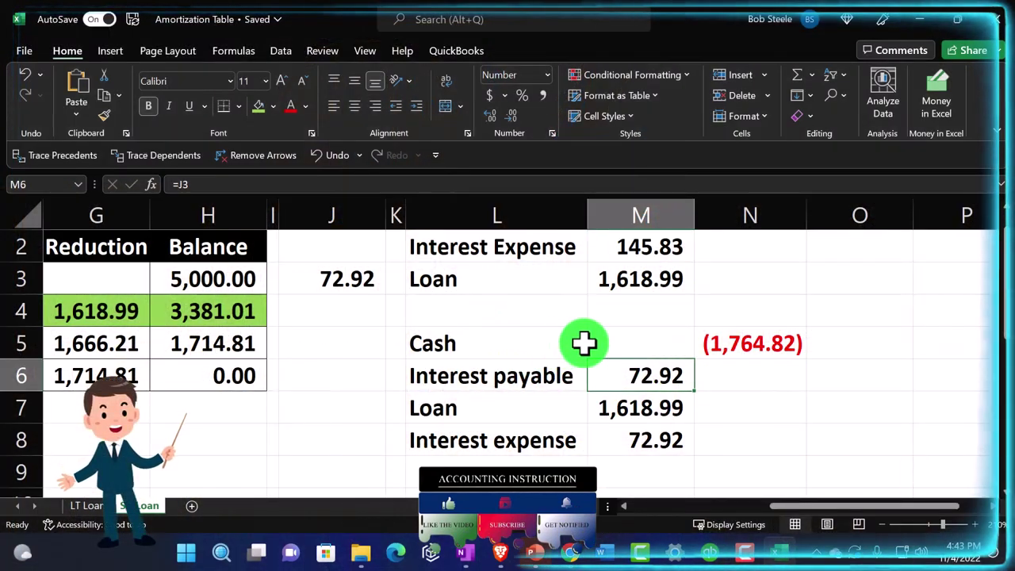
Compare the second payment entry's debits and credits in M5:N8 with the first entry in L1:N3
{"action": "left_click_drag", "start_coordinate": [589, 342], "coordinate": [753, 407]}
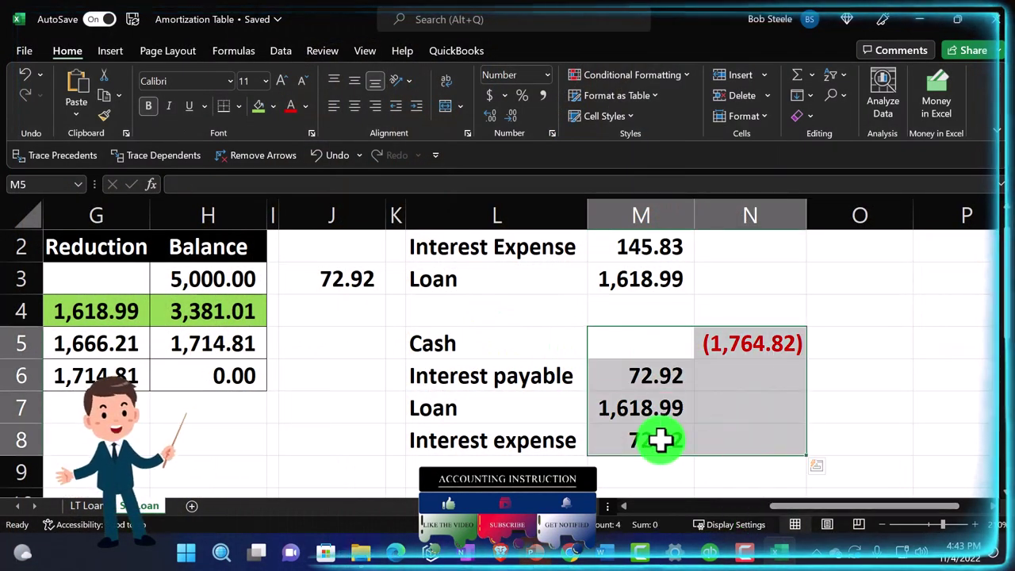
{"action": "left_click", "coordinate": [566, 428]}
{"action": "scroll", "coordinate": [565, 389], "scroll_direction": "up", "scroll_amount": 1}
{"action": "left_click_drag", "start_coordinate": [523, 245], "coordinate": [750, 299]}
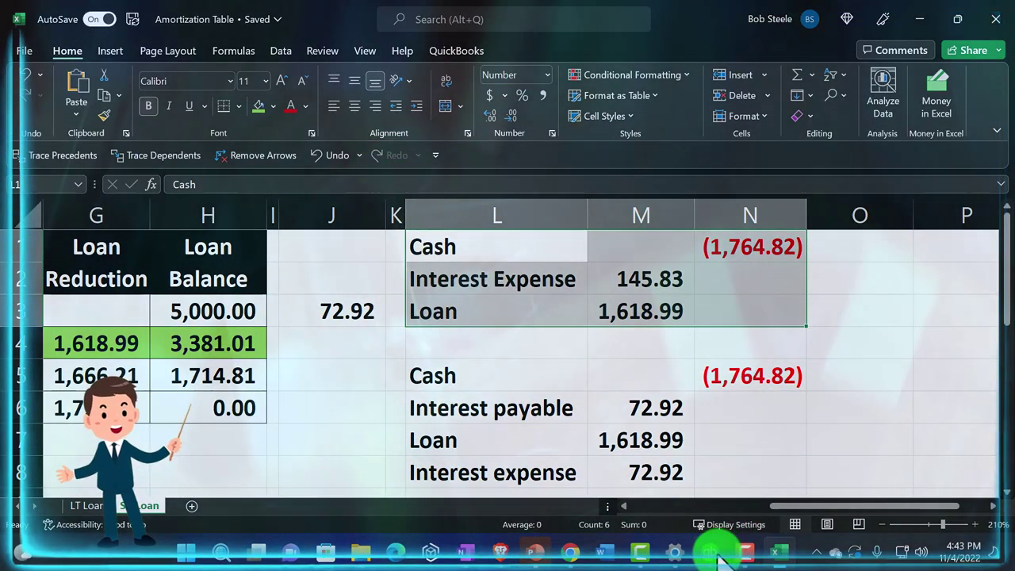
Switch to QuickBooks and run a Trial Balance report dated from 01/01/2023 to 02/28/2023
{"action": "left_click", "coordinate": [710, 551]}
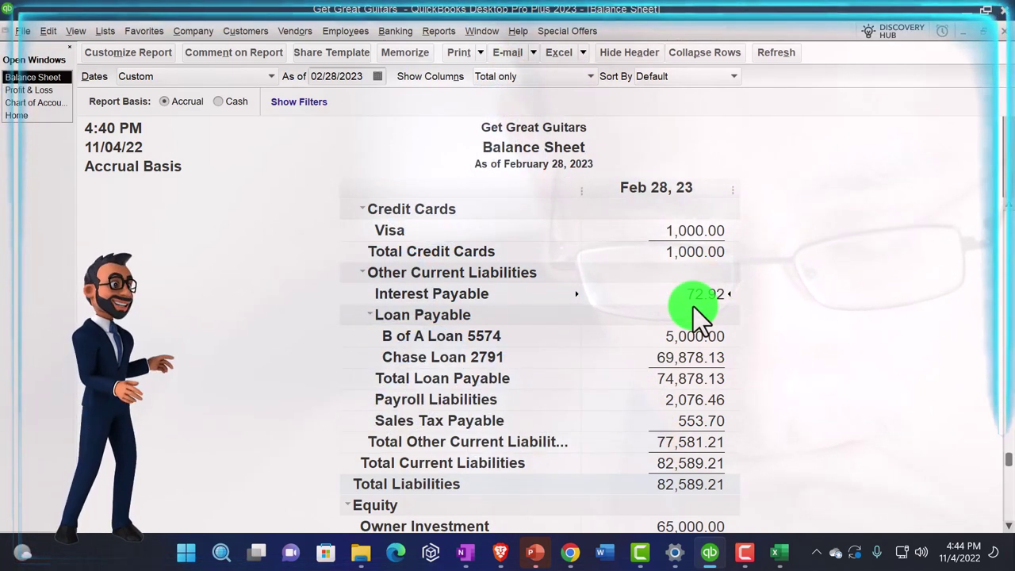
{"action": "scroll", "coordinate": [693, 306], "scroll_direction": "up", "scroll_amount": 4}
{"action": "scroll", "coordinate": [603, 238], "scroll_direction": "up", "scroll_amount": 3}
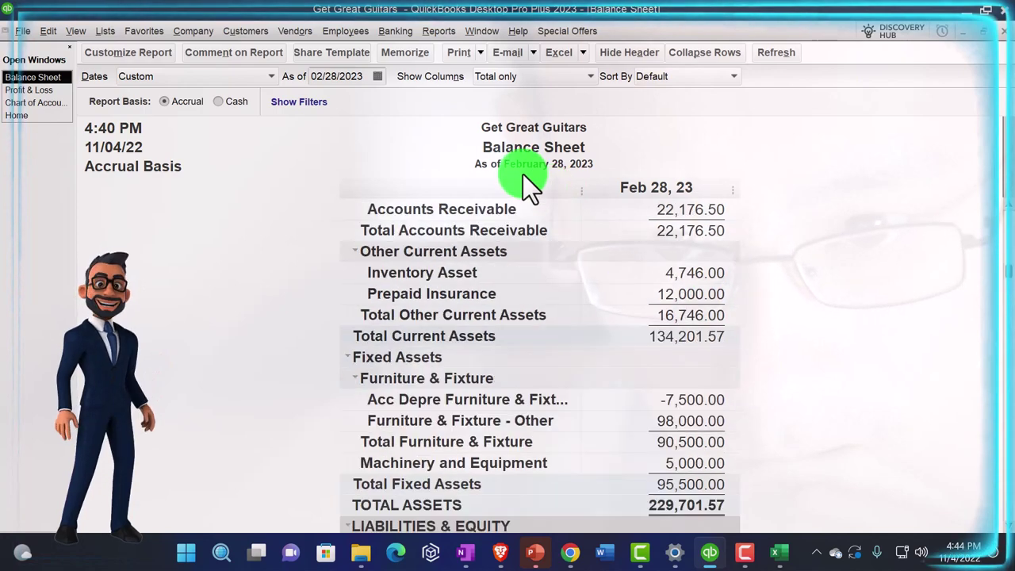
{"action": "scroll", "coordinate": [522, 174], "scroll_direction": "up", "scroll_amount": 2}
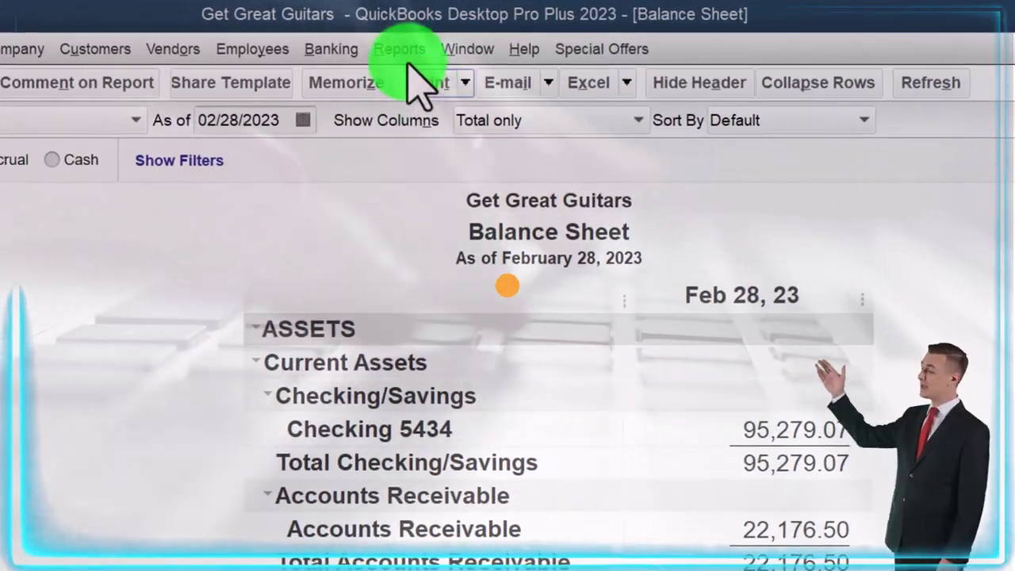
{"action": "left_click", "coordinate": [438, 31]}
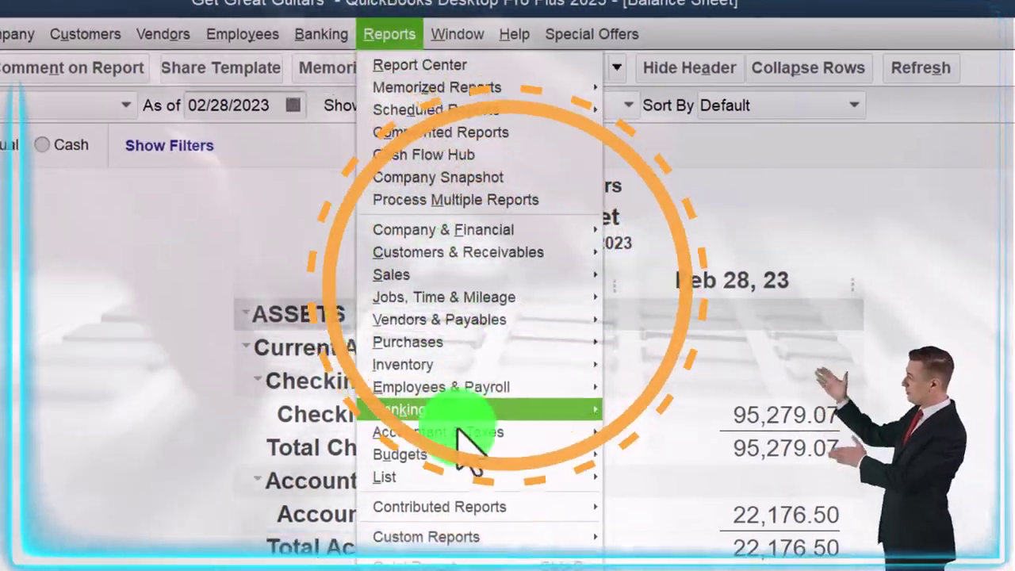
{"action": "mouse_move", "coordinate": [469, 445]}
{"action": "left_click", "coordinate": [507, 238]}
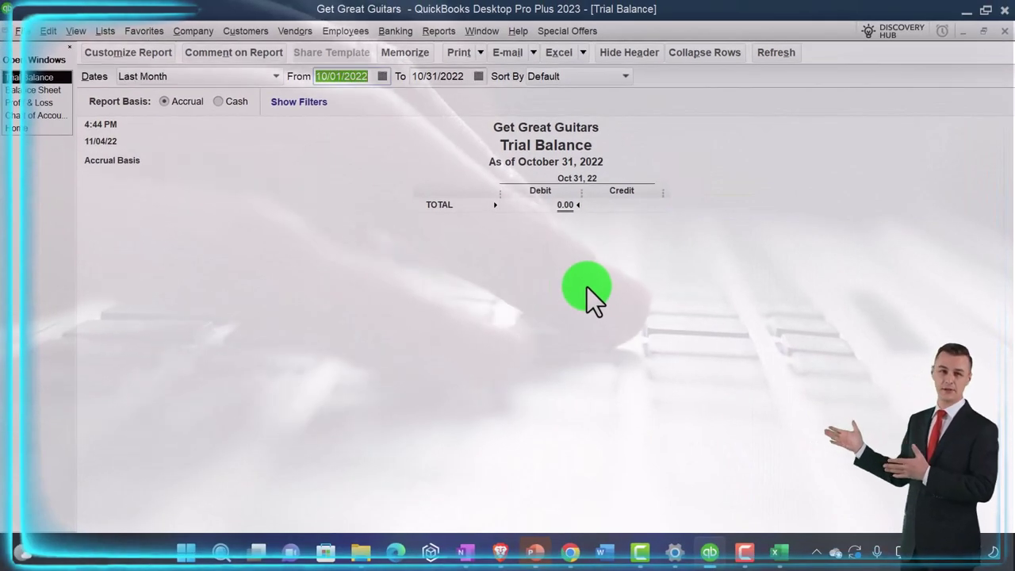
{"action": "type", "text": "010123"}
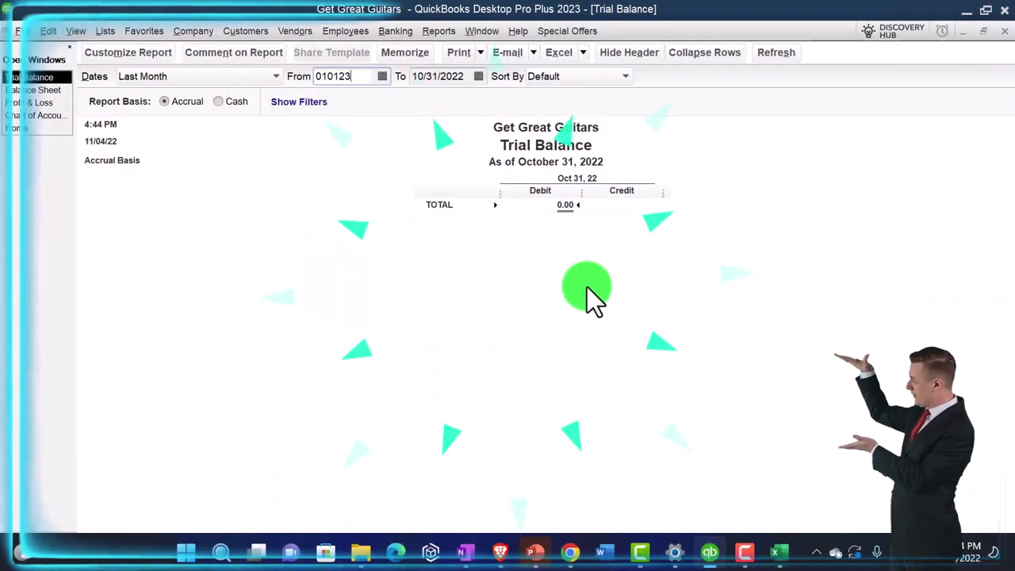
{"action": "key", "text": "Tab"}
{"action": "type", "text": "022823"}
{"action": "key", "text": "Tab"}
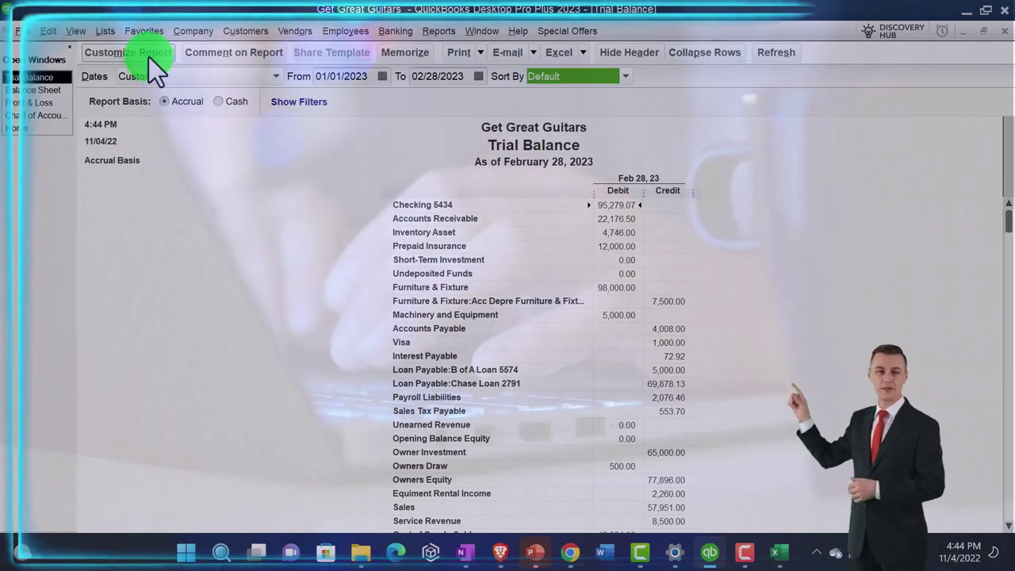
Customize the Trial Balance with a larger font and apply the change to all related labels
{"action": "left_click", "coordinate": [148, 57]}
{"action": "left_click", "coordinate": [327, 43]}
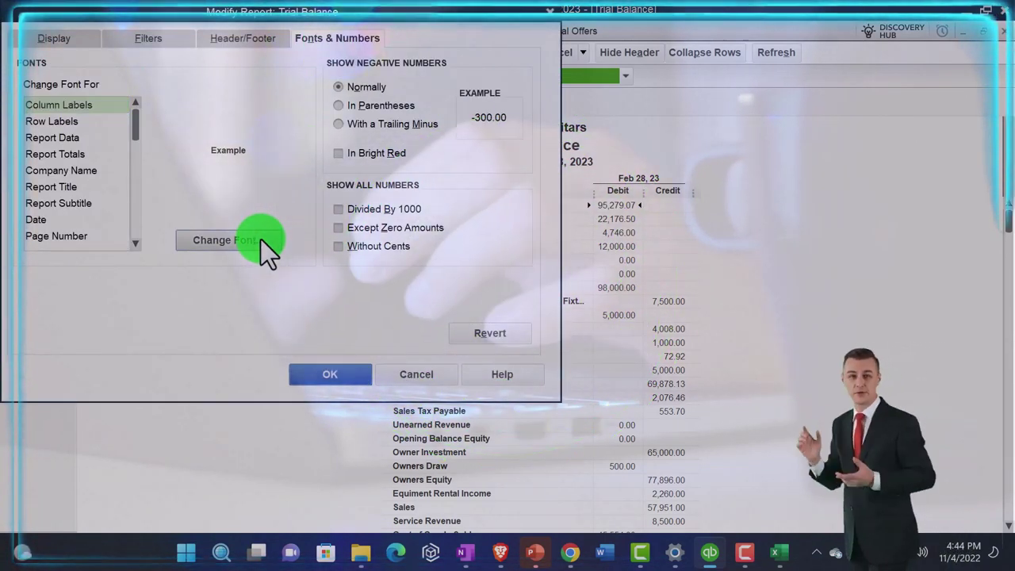
{"action": "left_click", "coordinate": [259, 240]}
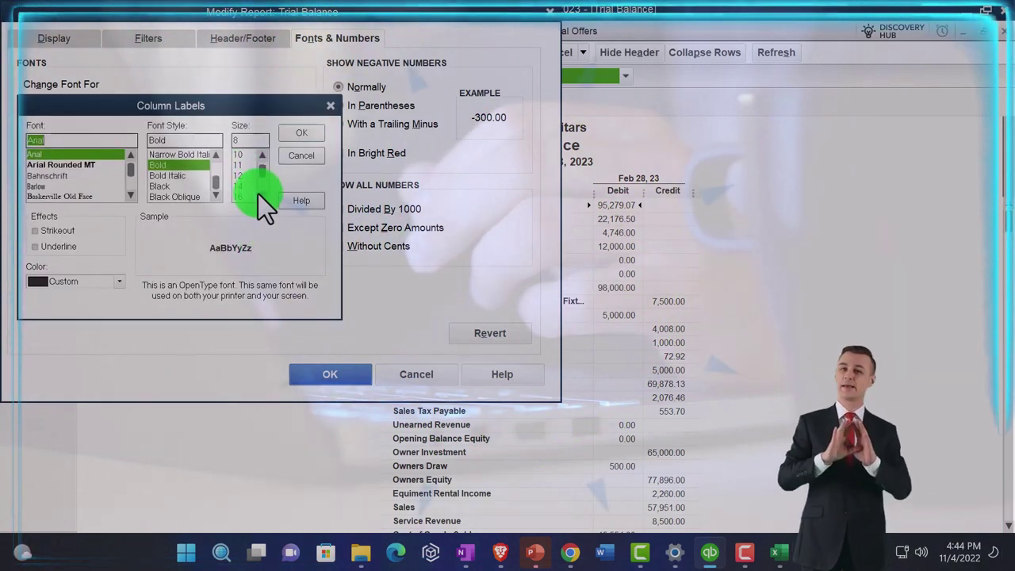
{"action": "left_click", "coordinate": [292, 134]}
{"action": "left_click", "coordinate": [454, 170]}
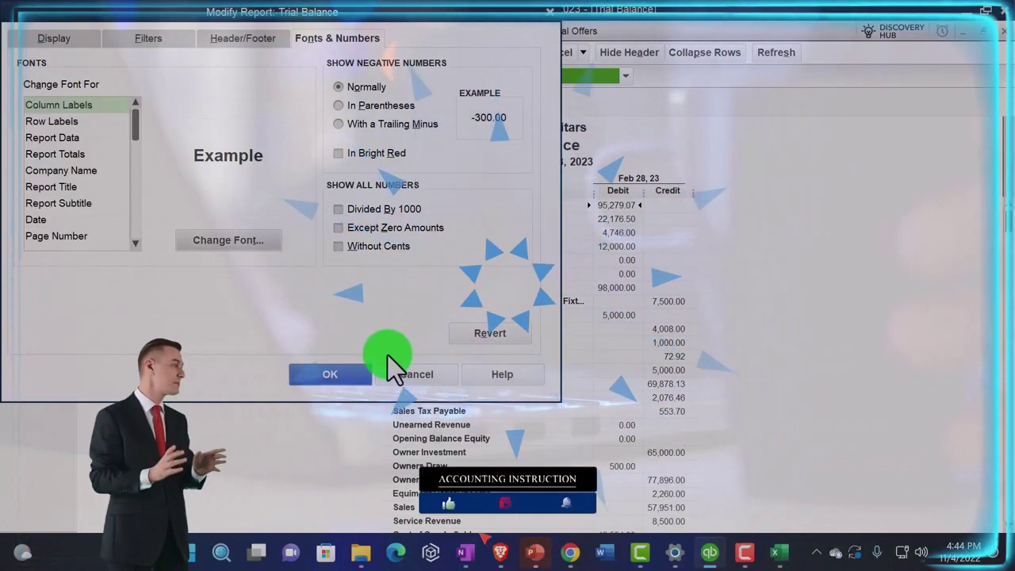
{"action": "left_click", "coordinate": [364, 371]}
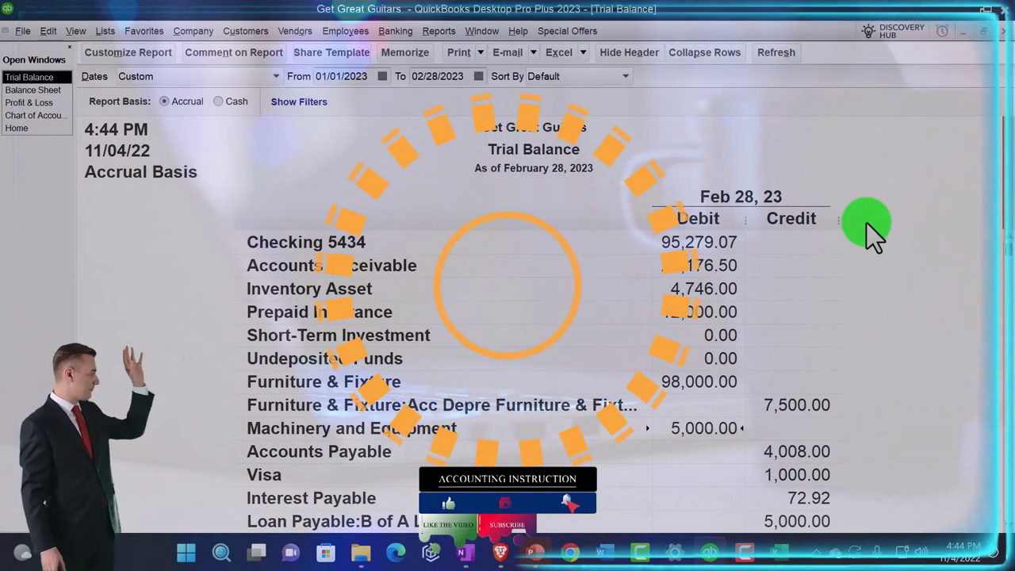
Review the Trial Balance accounts from Checking down through Interest Payable, the loans and Interest Expense to the total
{"action": "scroll", "coordinate": [866, 223], "scroll_direction": "down", "scroll_amount": 3}
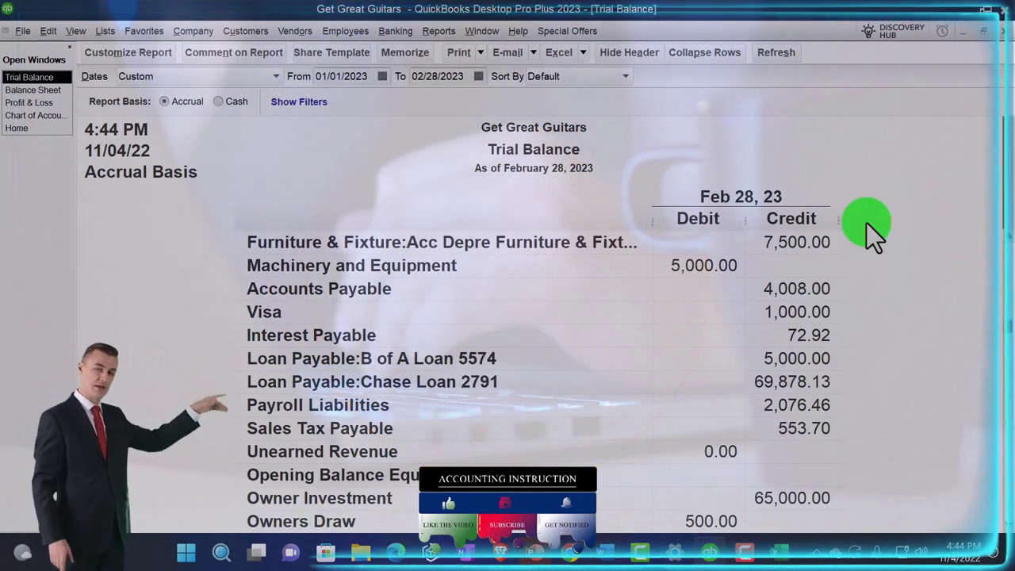
{"action": "scroll", "coordinate": [866, 223], "scroll_direction": "down", "scroll_amount": 3}
{"action": "scroll", "coordinate": [867, 223], "scroll_direction": "down", "scroll_amount": 3}
{"action": "scroll", "coordinate": [867, 223], "scroll_direction": "down", "scroll_amount": 3}
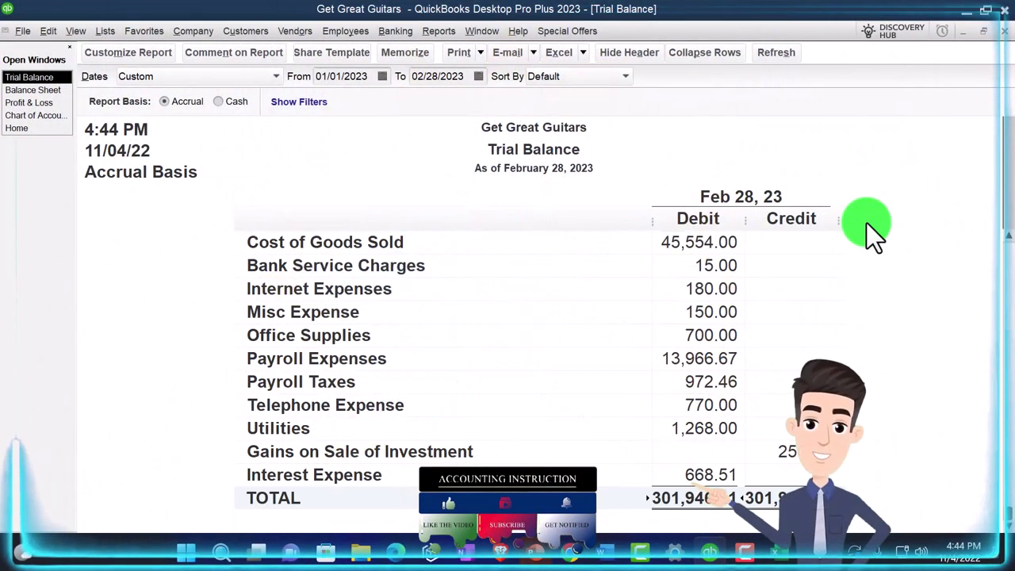